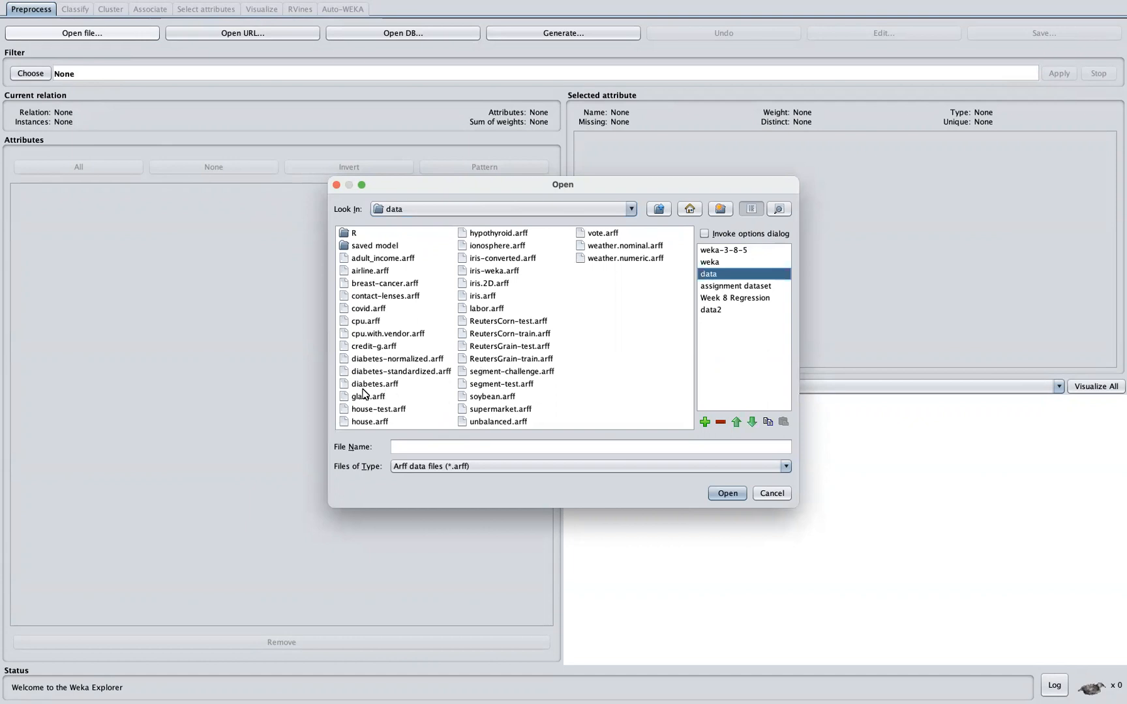
- Load the diabetes.arff dataset and view the histograms of all its attributes
click(380, 386)
click(727, 494)
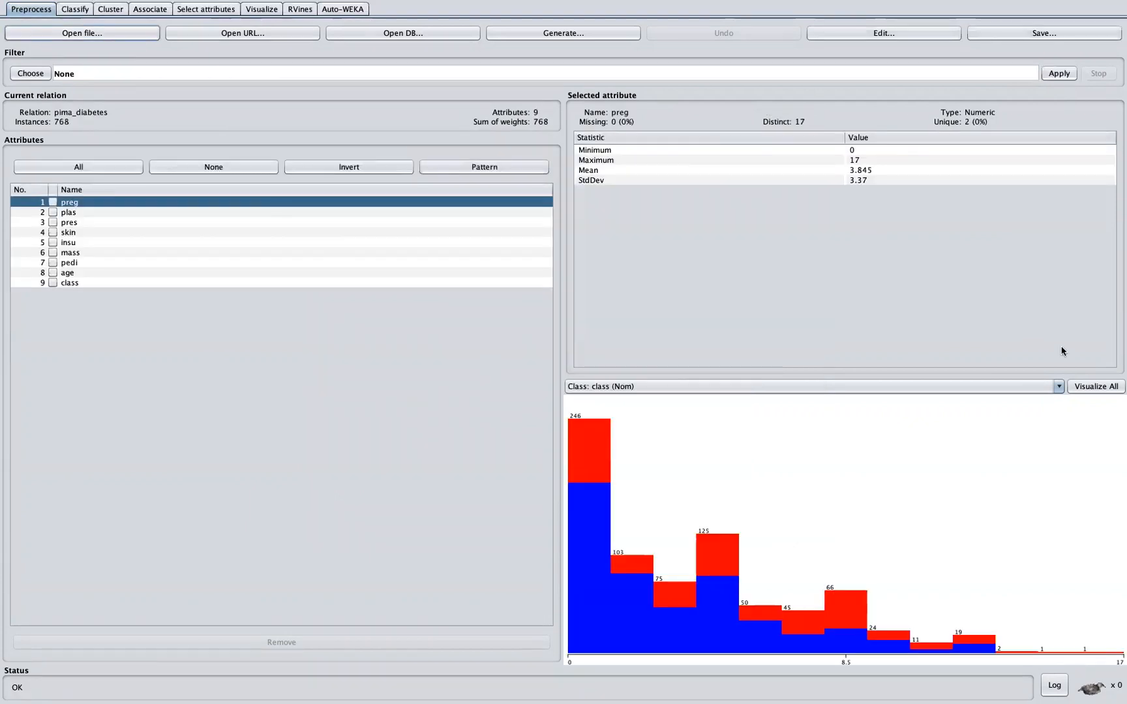
click(1100, 386)
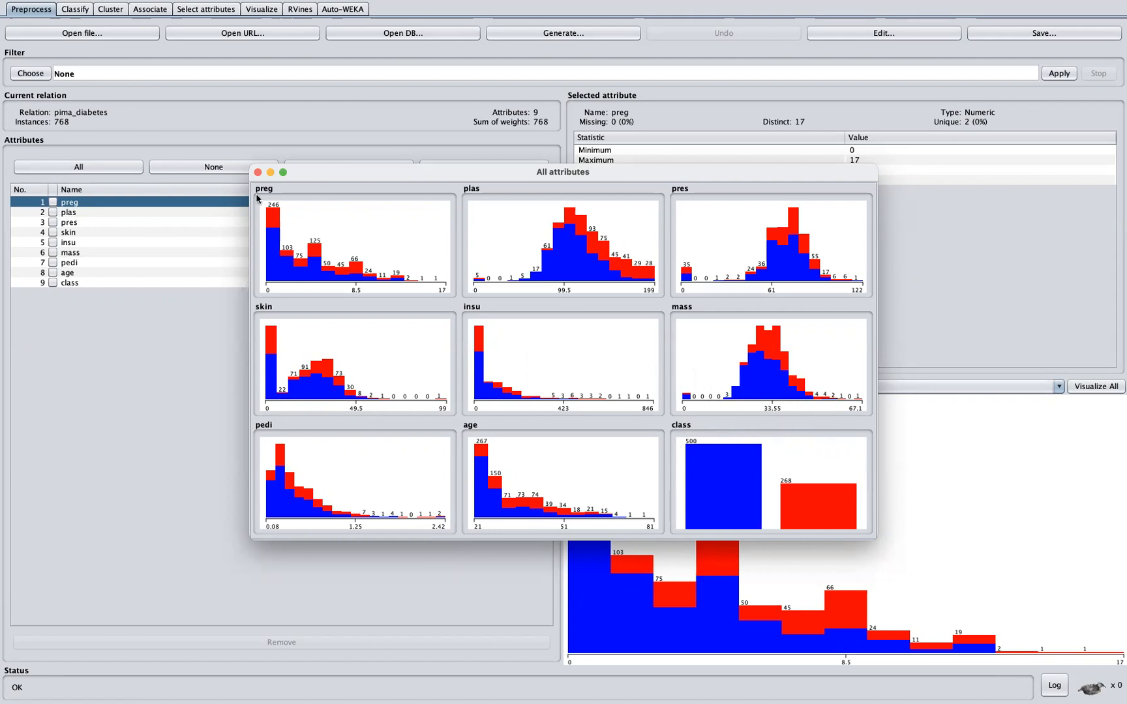
click(258, 173)
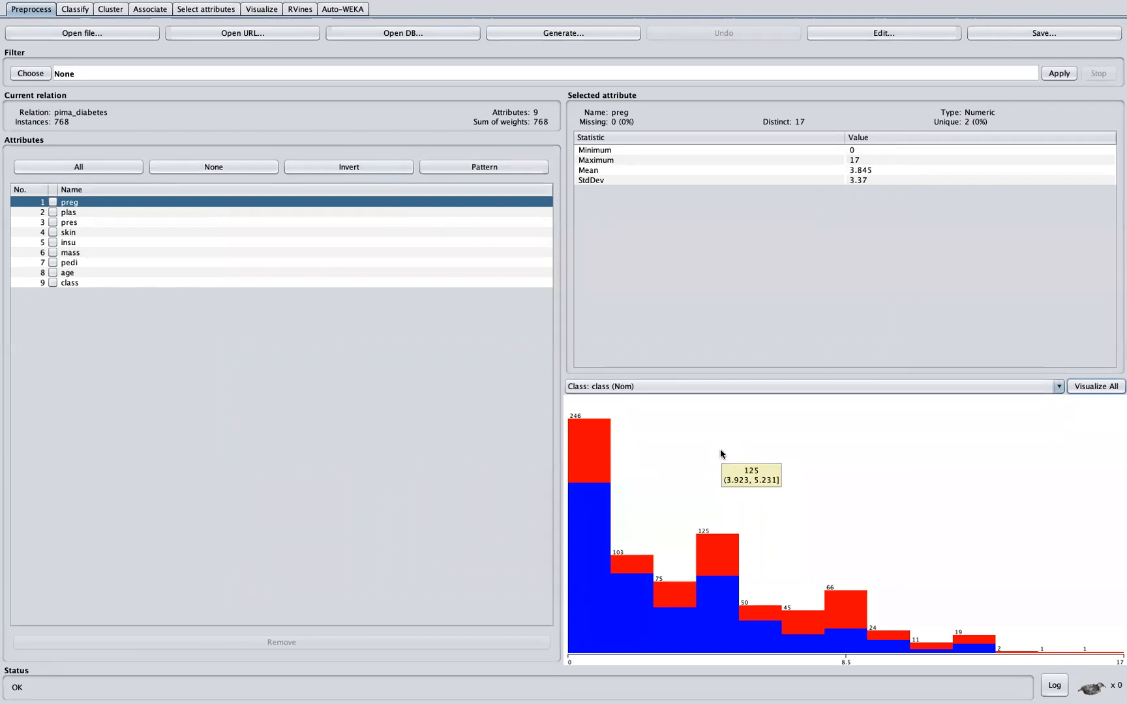
mouse_move(717, 564)
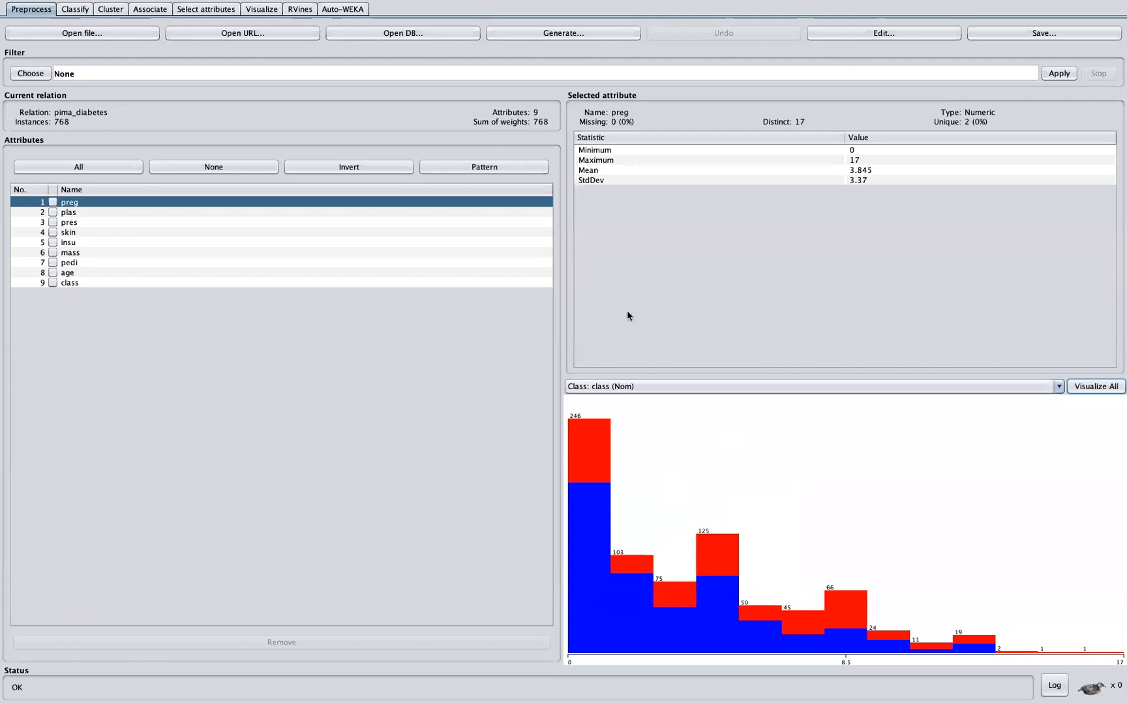
- Switch to diabetes.arff in the text editor and examine the class attribute declaration and the first record's numeric input values
key(ctrl+Left)
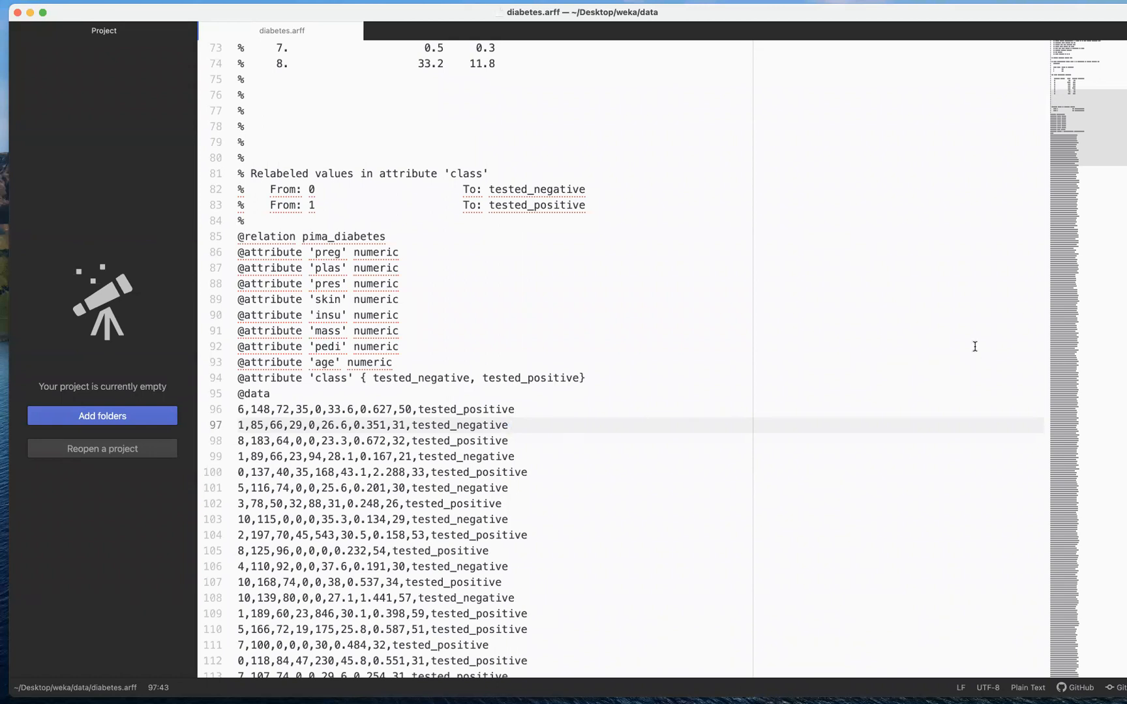
click(438, 382)
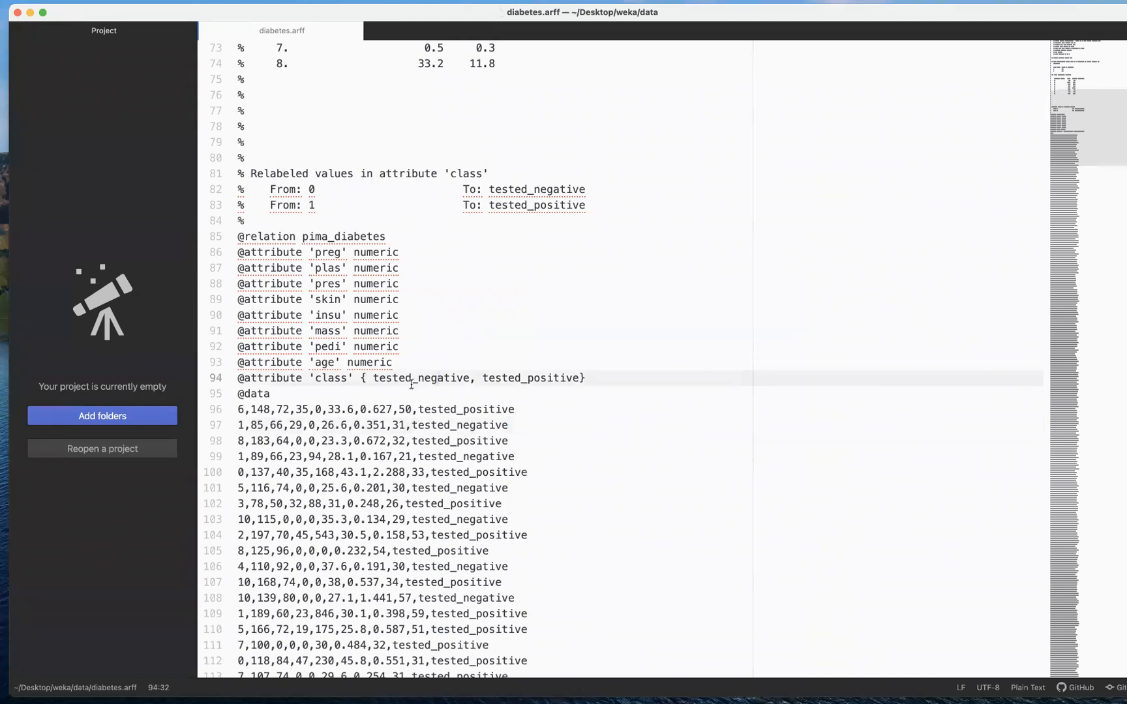
drag(238, 409, 518, 410)
click(518, 410)
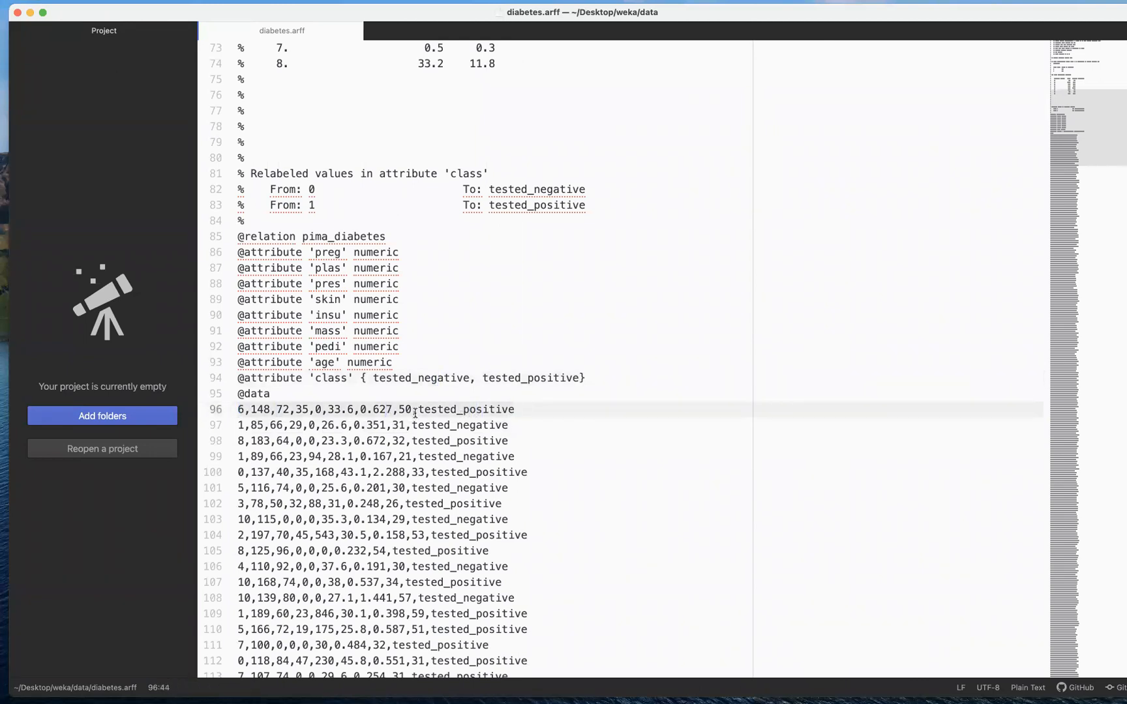
drag(416, 411, 238, 410)
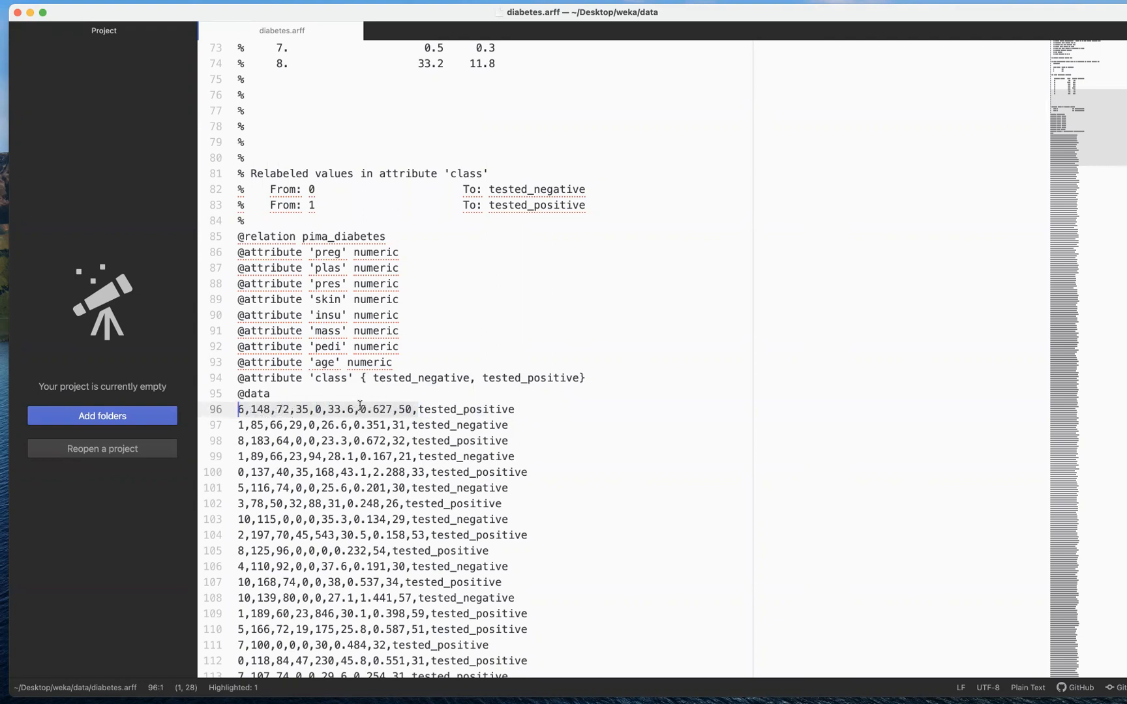
- Examine the class labels of the first two data records and the comment lines on the relabeled class values
drag(522, 409, 418, 409)
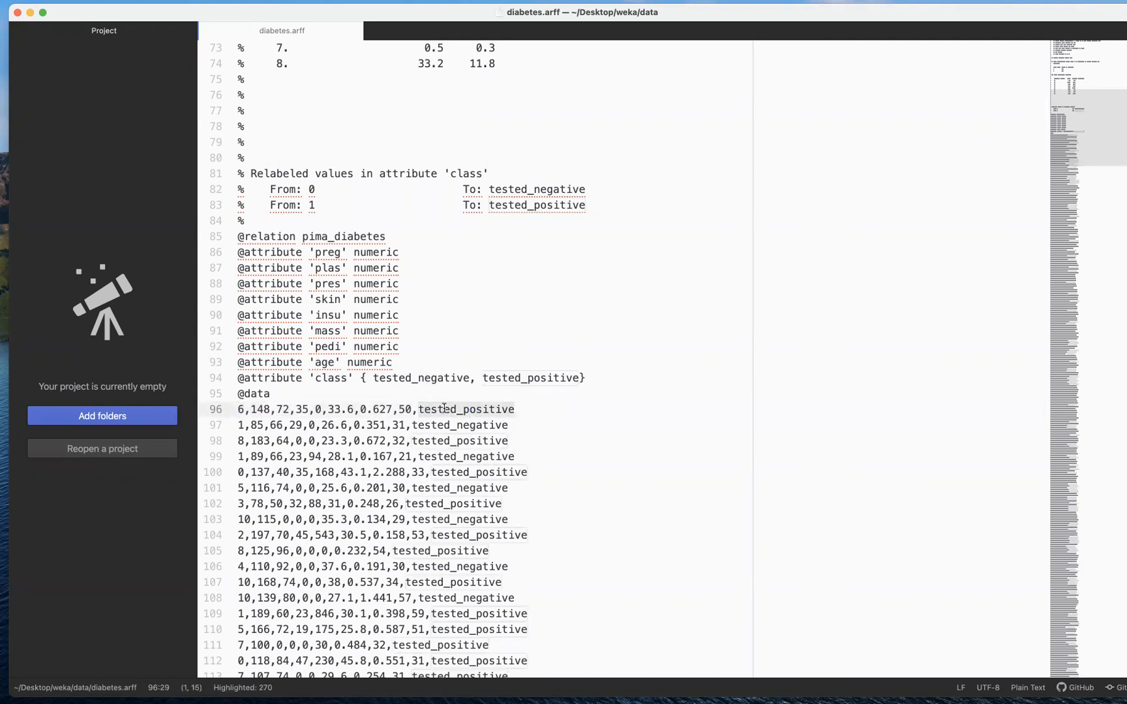
click(535, 410)
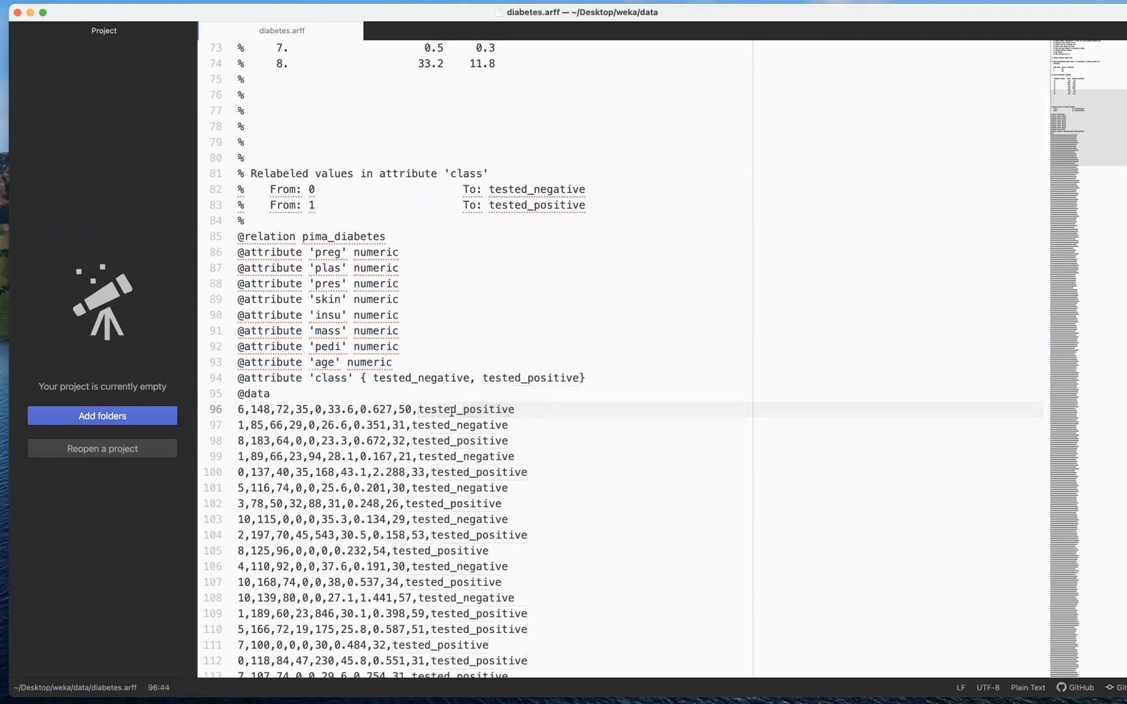
shift+click(418, 410)
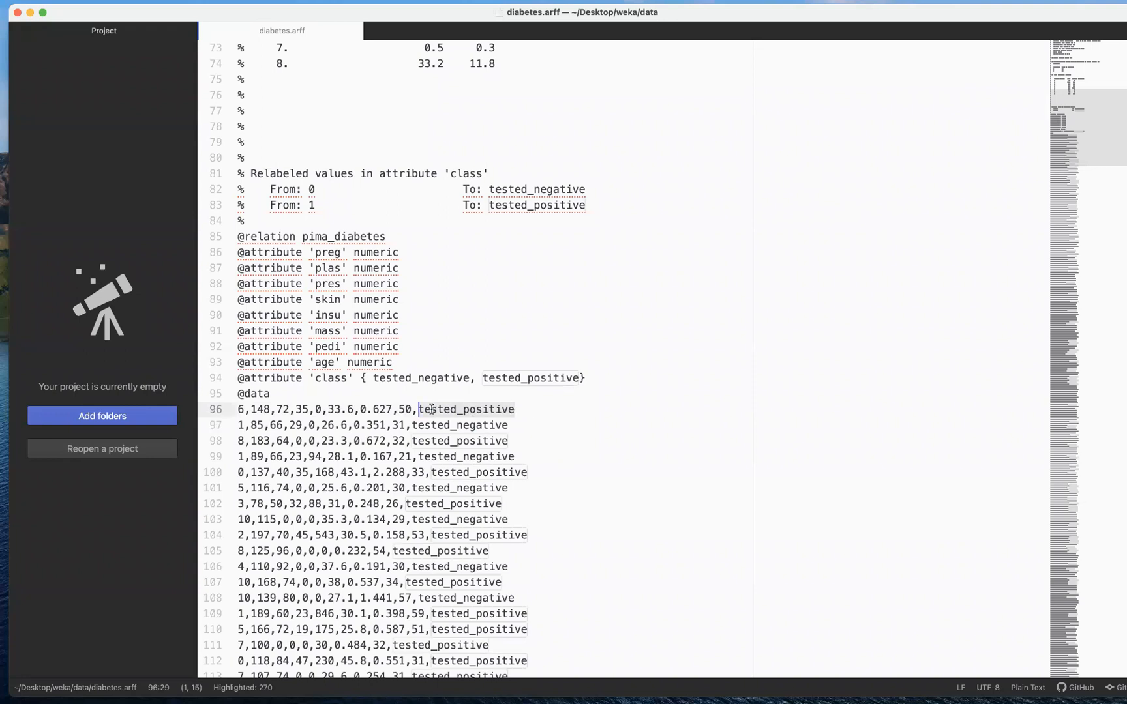
key(Right)
key(Down)
key(Left)
key(Left)
key(Left)
key(Left)
double_click(432, 424)
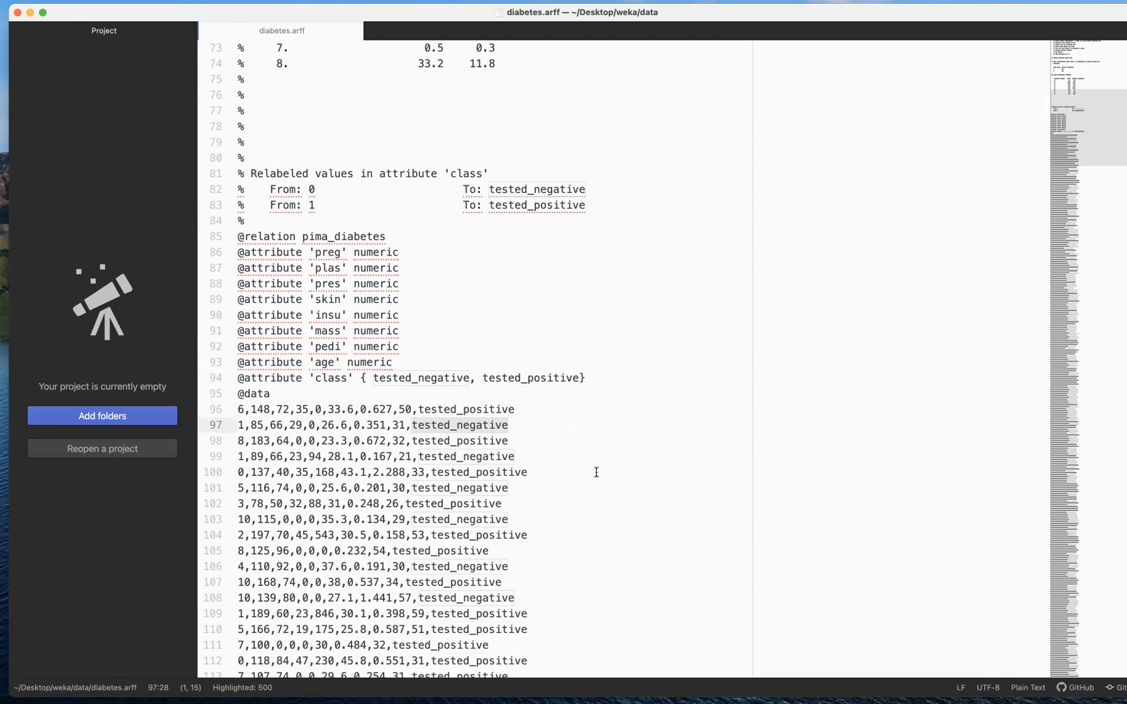
drag(322, 206, 267, 190)
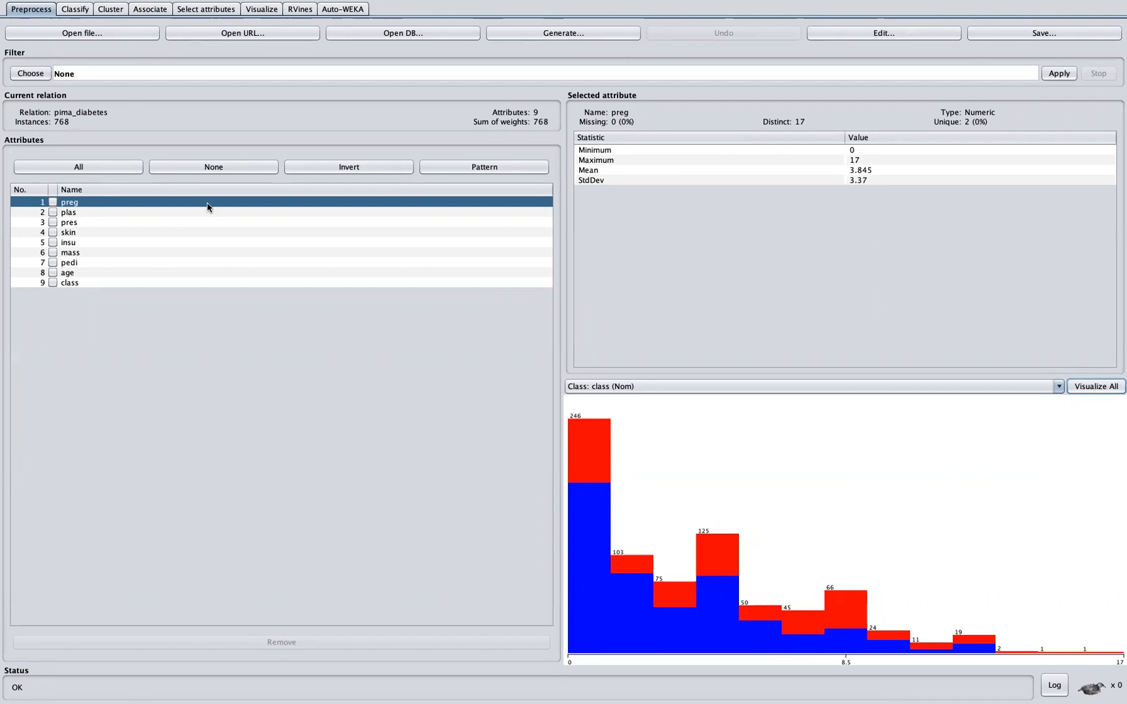
- Switch back to Weka Explorer and choose the unsupervised attribute filter NumericCleaner
click(42, 75)
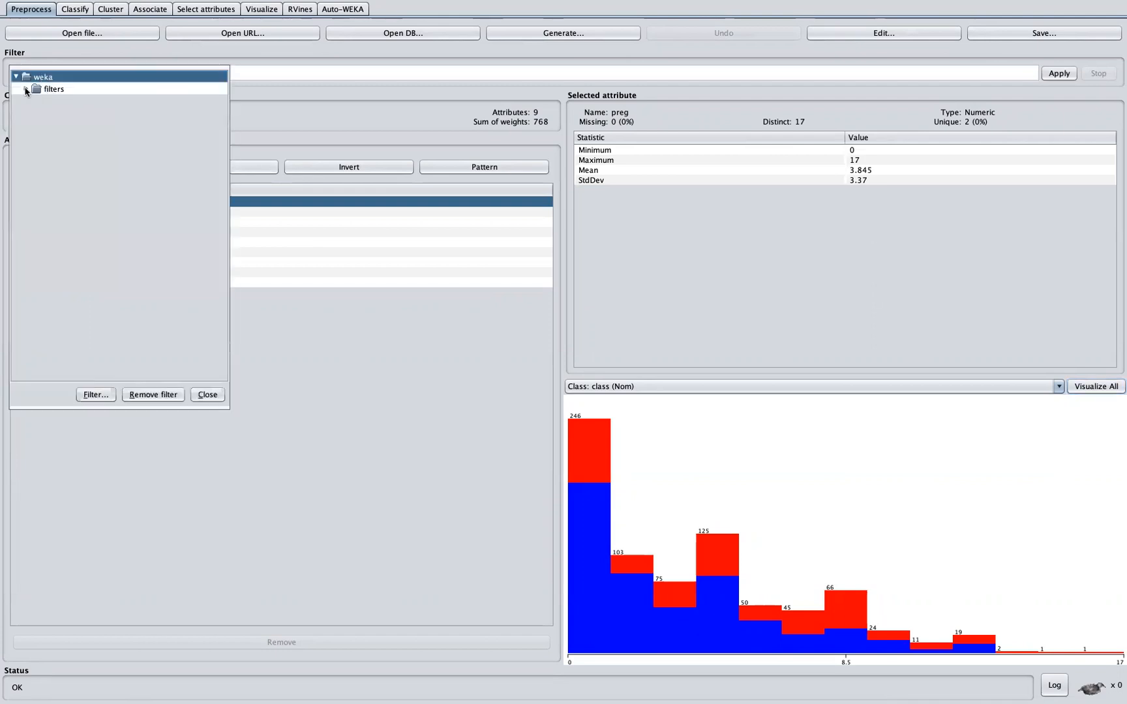
click(26, 89)
click(36, 149)
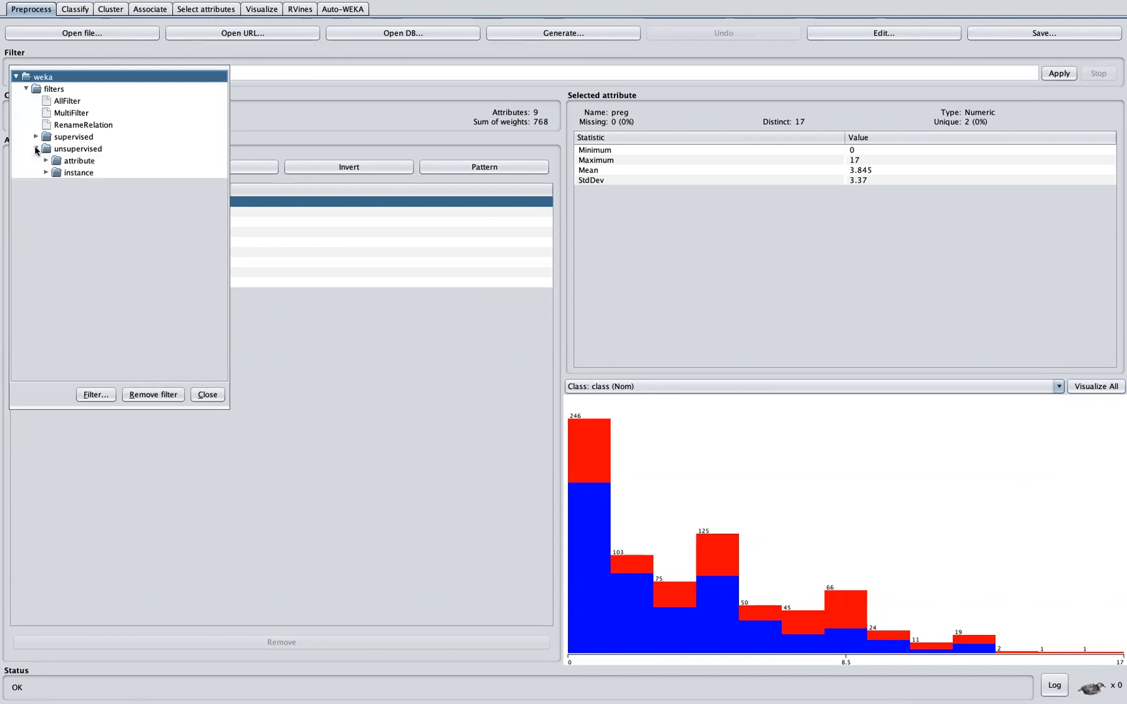
click(54, 163)
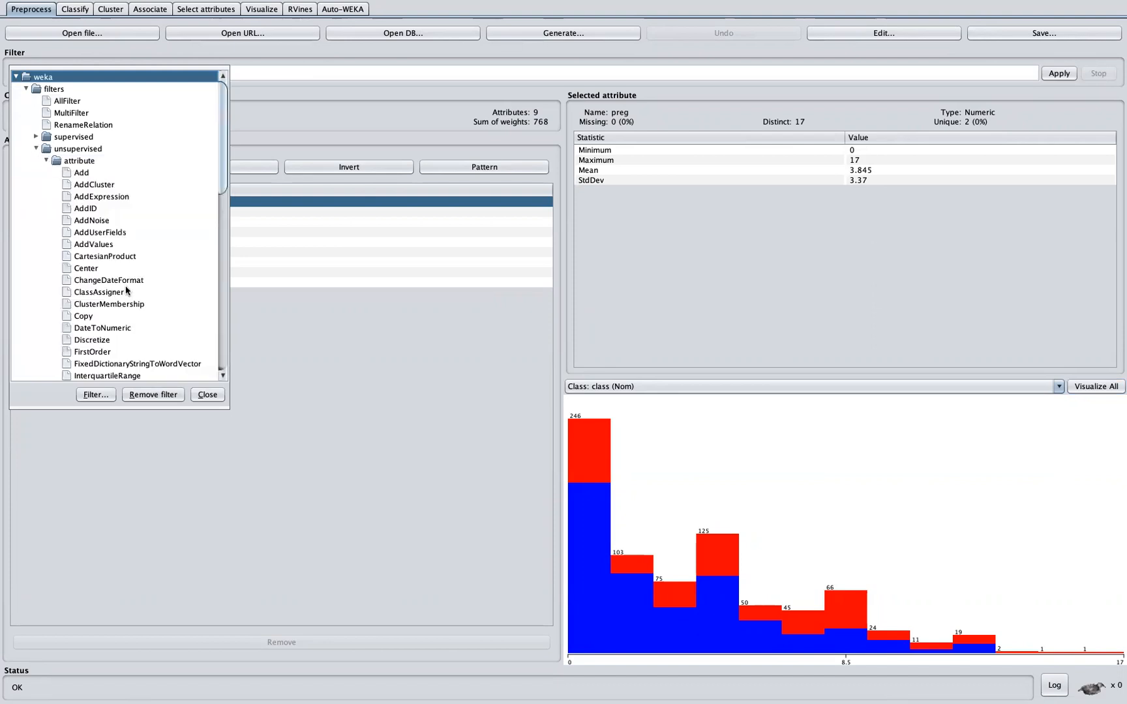
scroll(125, 290, down, 2)
scroll(126, 290, down, 2)
scroll(124, 296, down, 4)
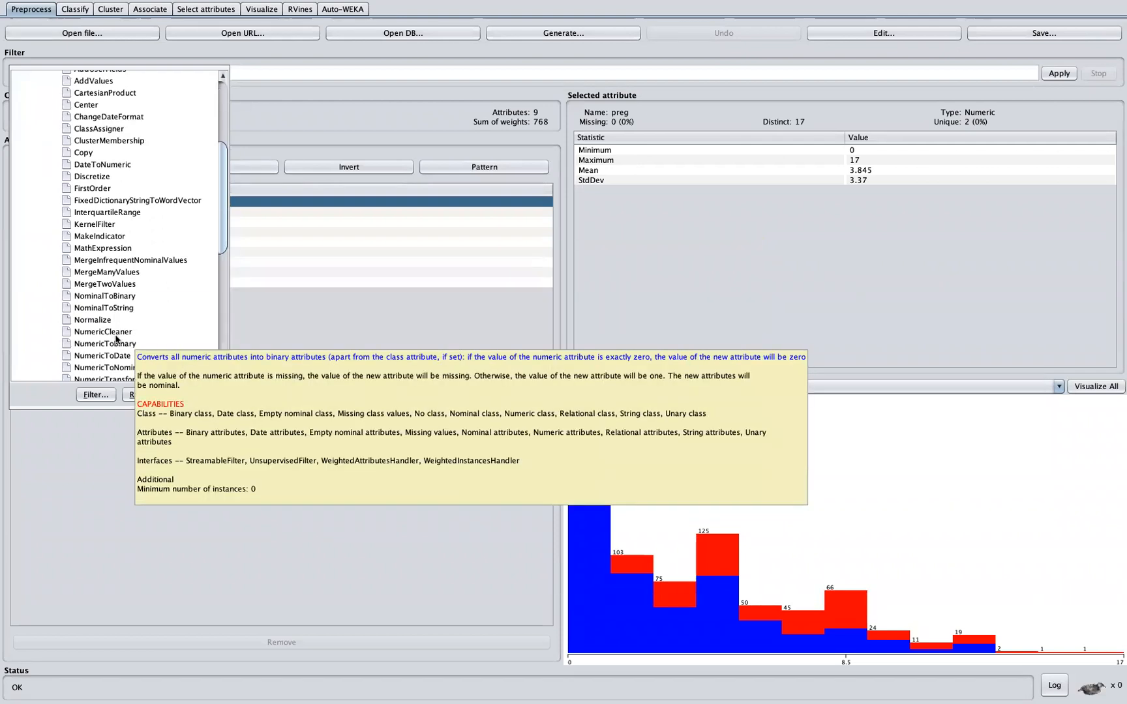
click(118, 333)
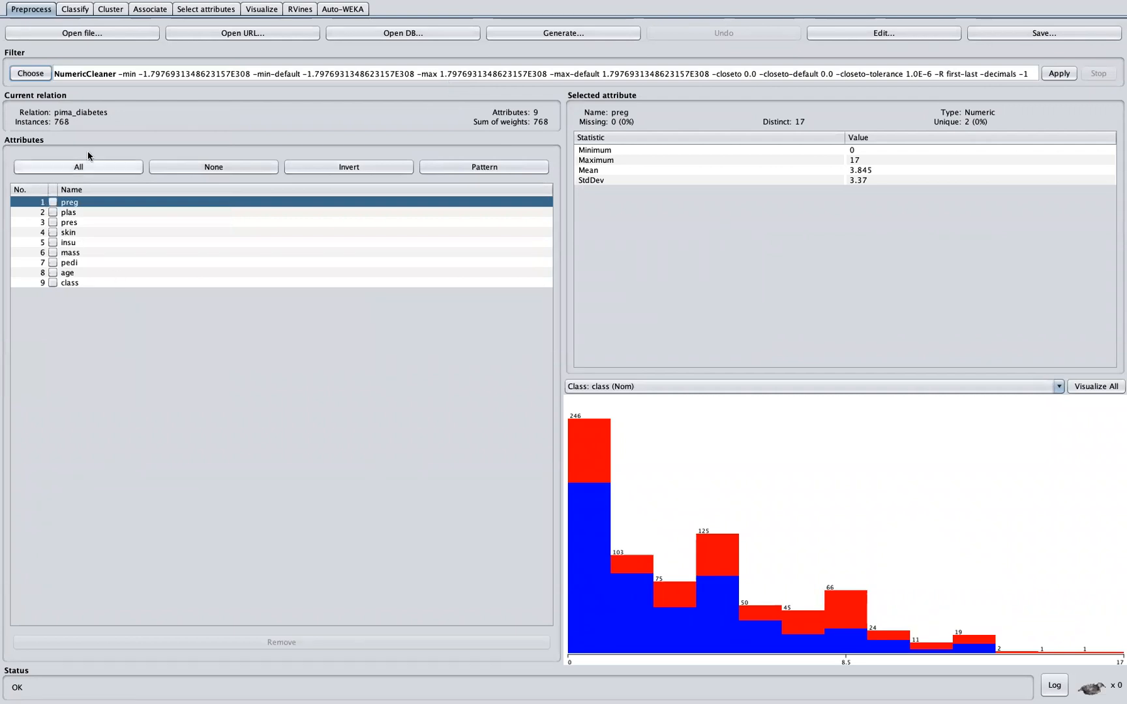
- In the NumericCleaner options, set attributeIndices to 6 and minDefault to NaN
click(190, 76)
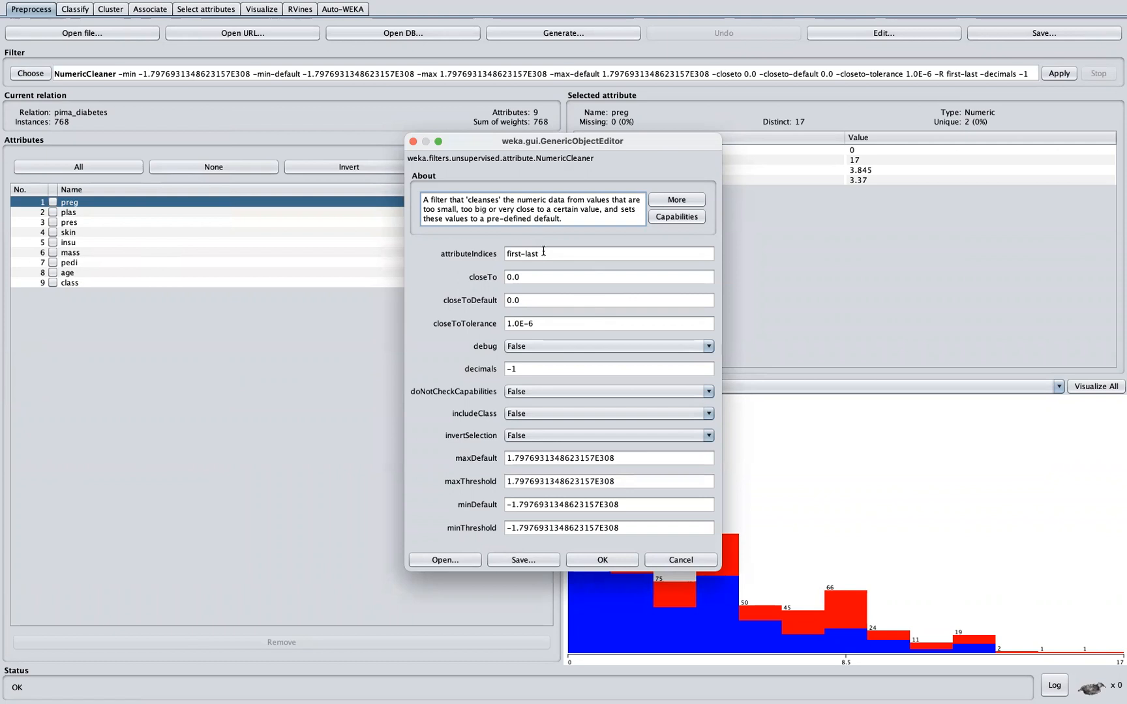
drag(543, 252, 489, 258)
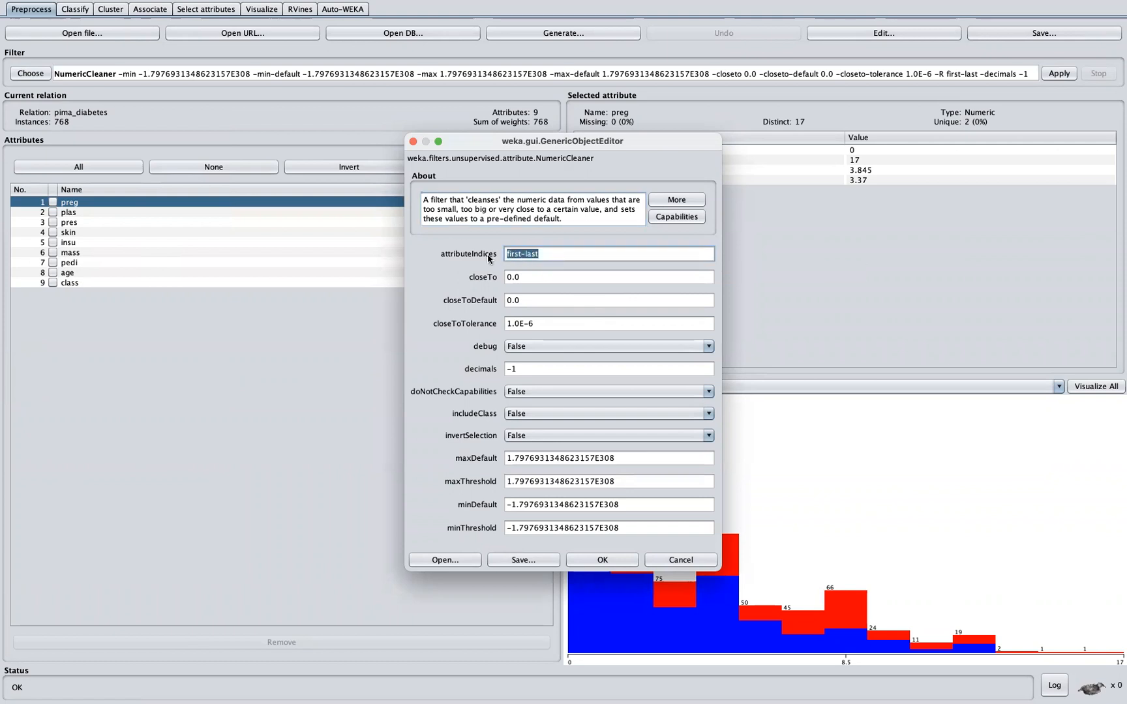
text(6)
drag(621, 528, 502, 531)
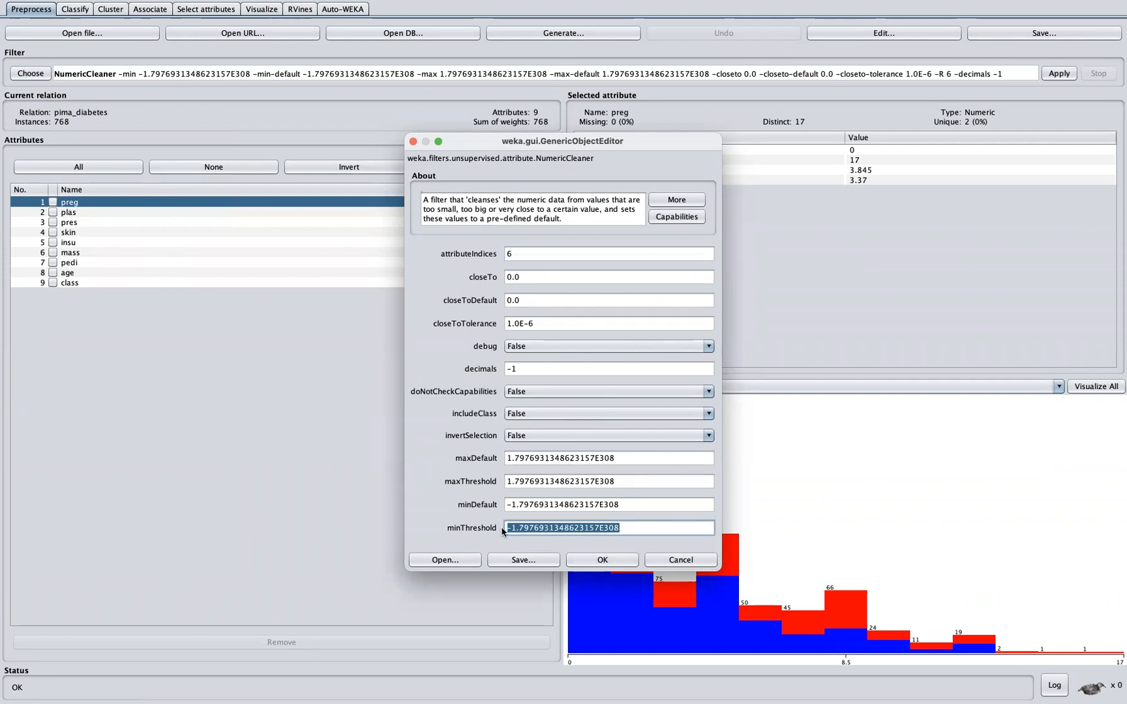
drag(623, 503, 501, 507)
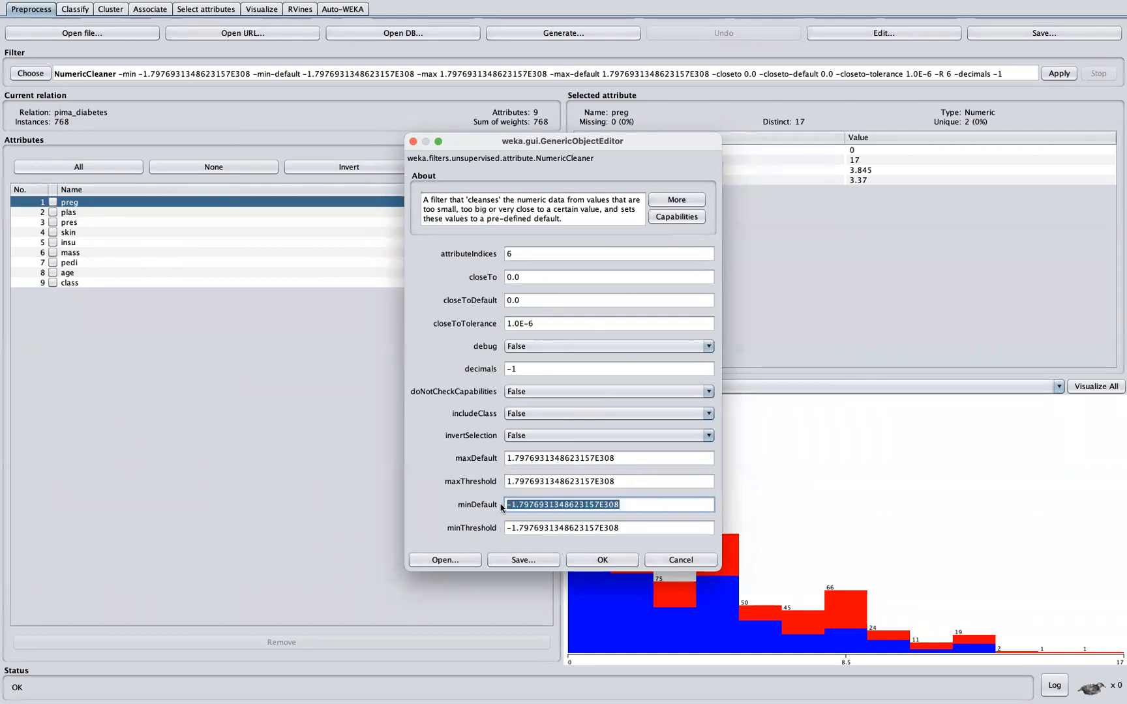
text(NaN)
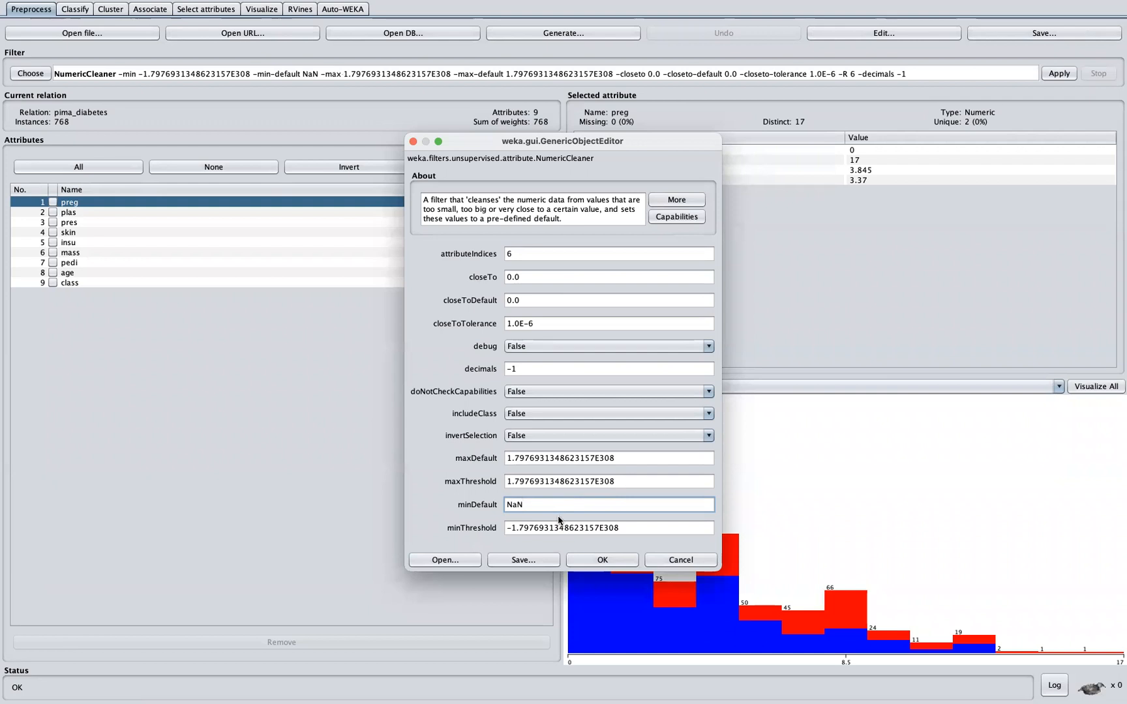
- Set the filter's minThreshold to 0.1E-7 and apply NumericCleaner to the dataset
drag(619, 528, 506, 529)
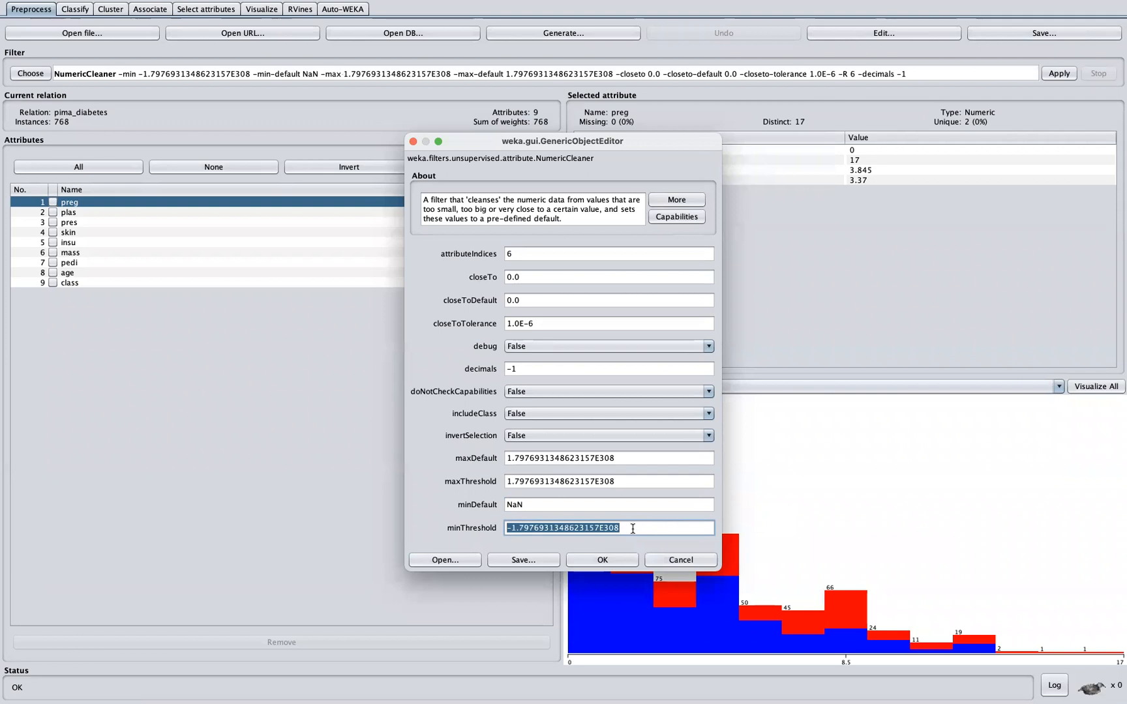
text(0.1E-7)
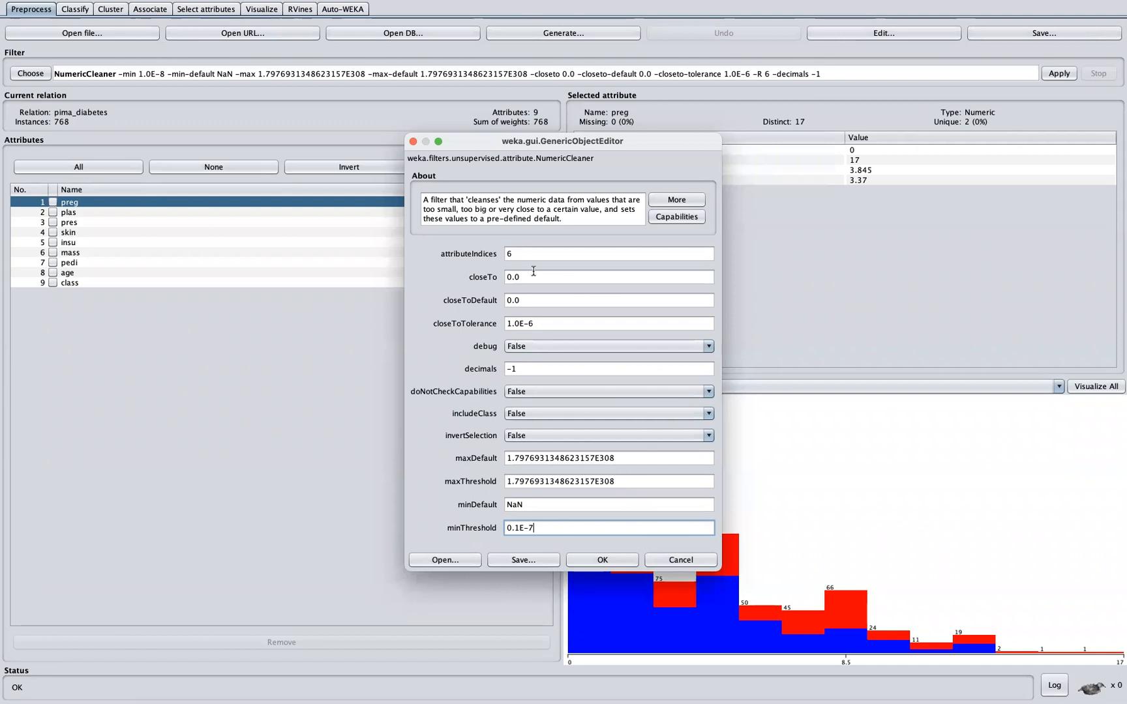
click(610, 562)
click(1058, 74)
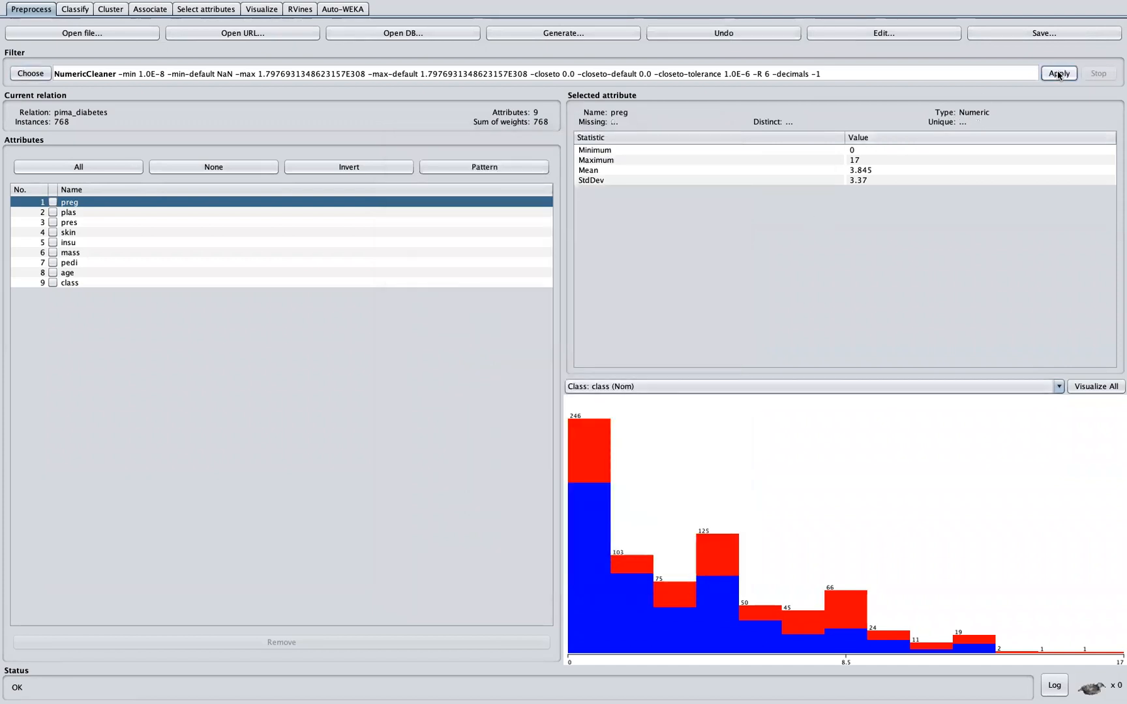
- View the statistics of the mass attribute and sort the records by mass in the data viewer
click(78, 255)
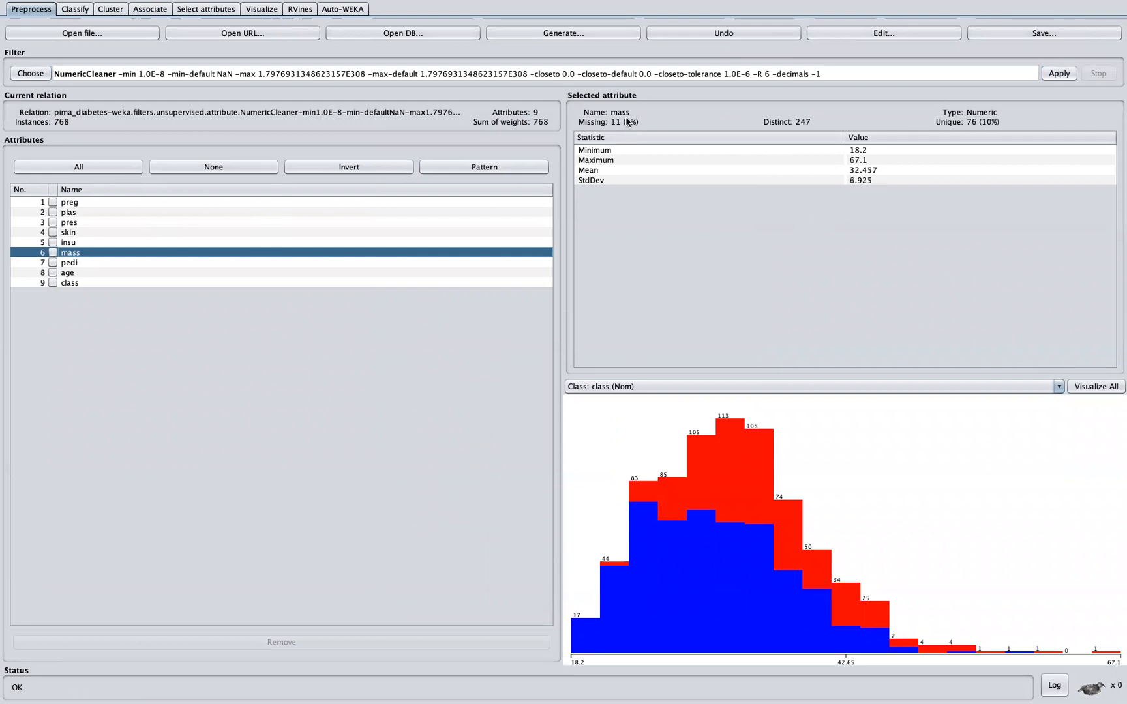
click(878, 35)
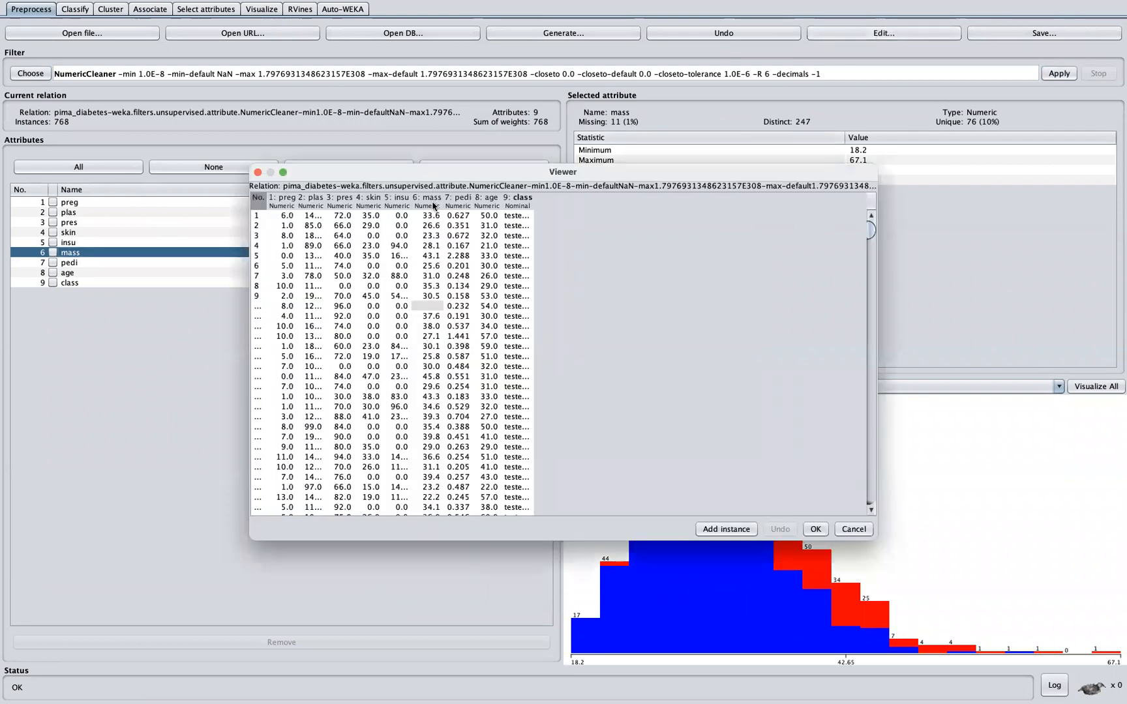
click(431, 203)
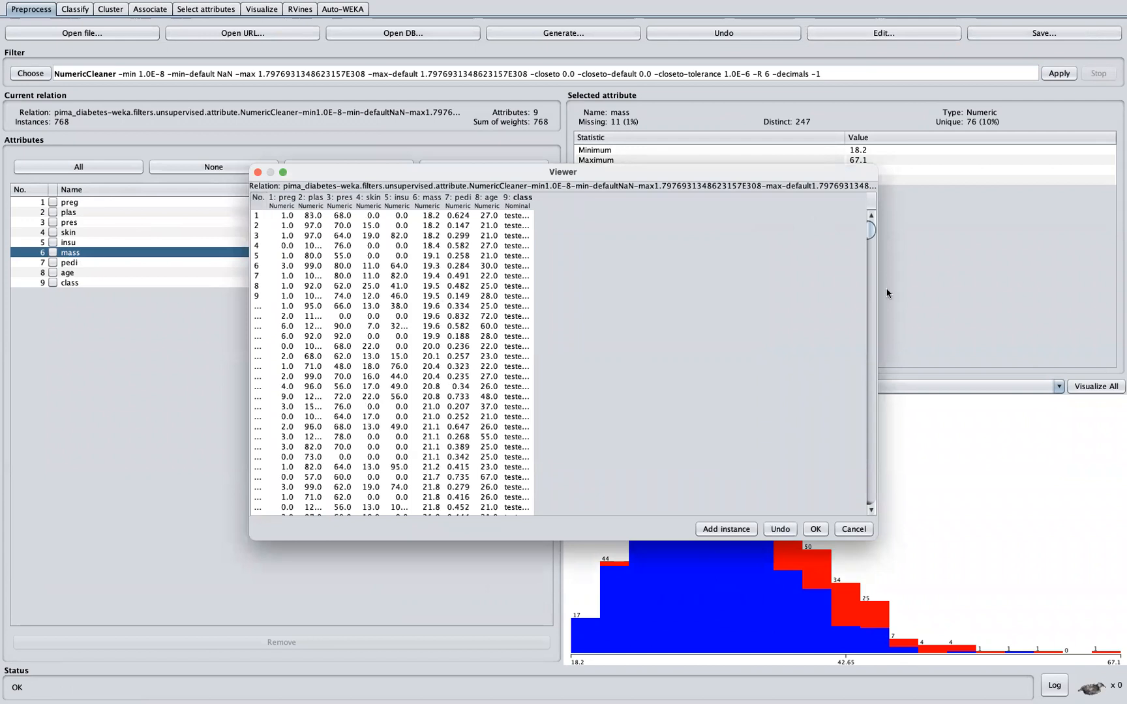
drag(871, 230, 867, 502)
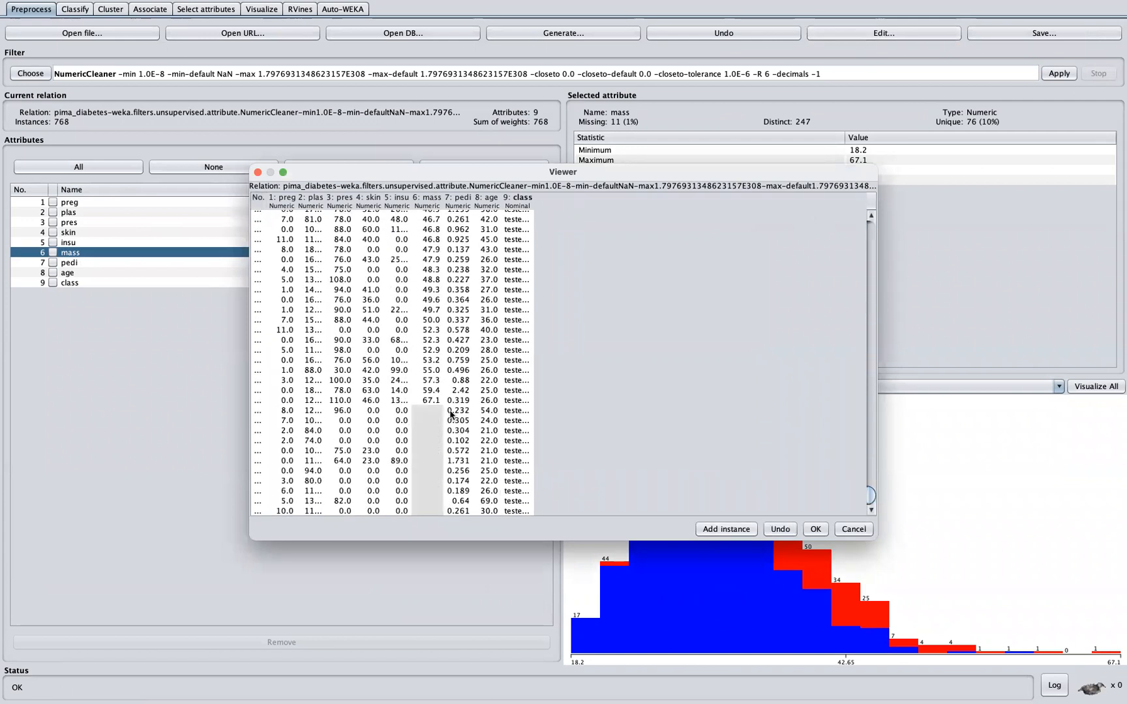
- Inspect the records with missing mass values at the end of the sorted table and accept the sorted data
click(436, 410)
click(435, 420)
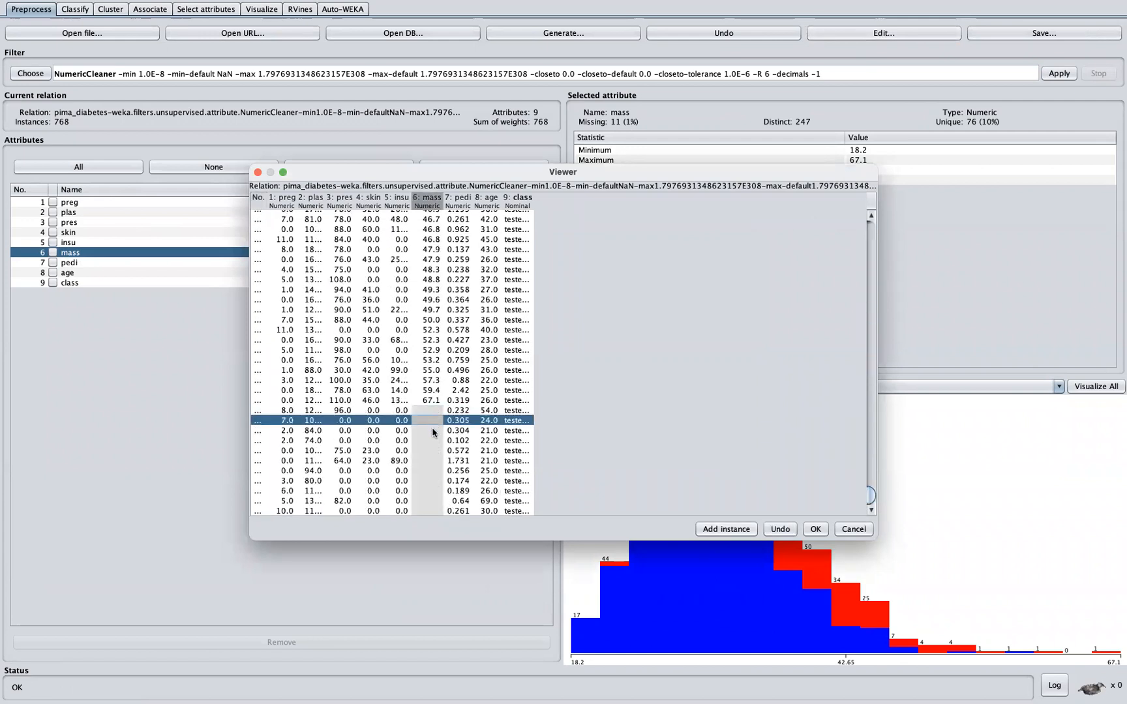
click(434, 430)
click(433, 441)
click(433, 451)
click(432, 460)
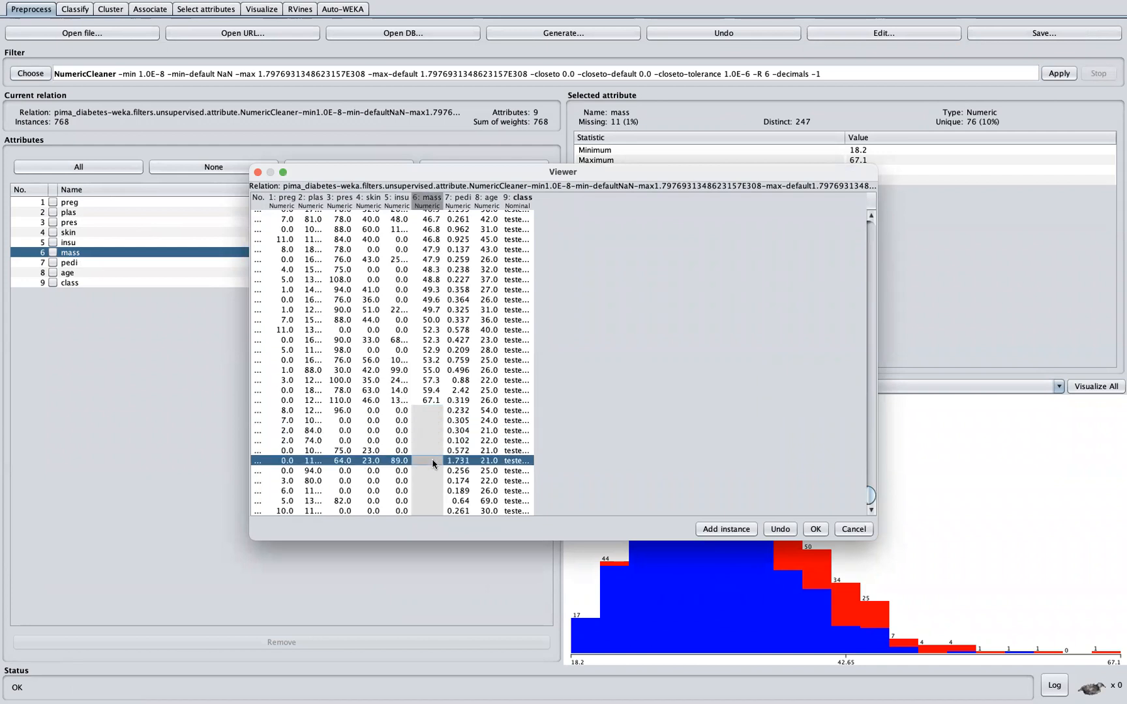
click(432, 470)
click(435, 491)
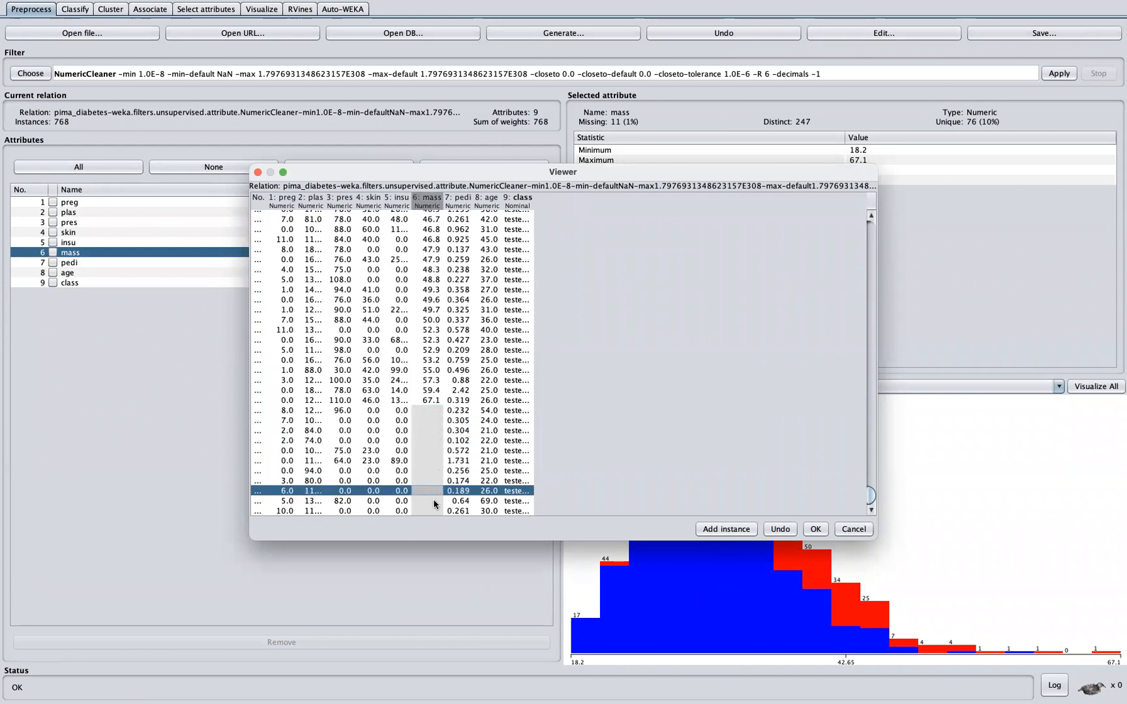
click(433, 500)
click(433, 510)
click(431, 411)
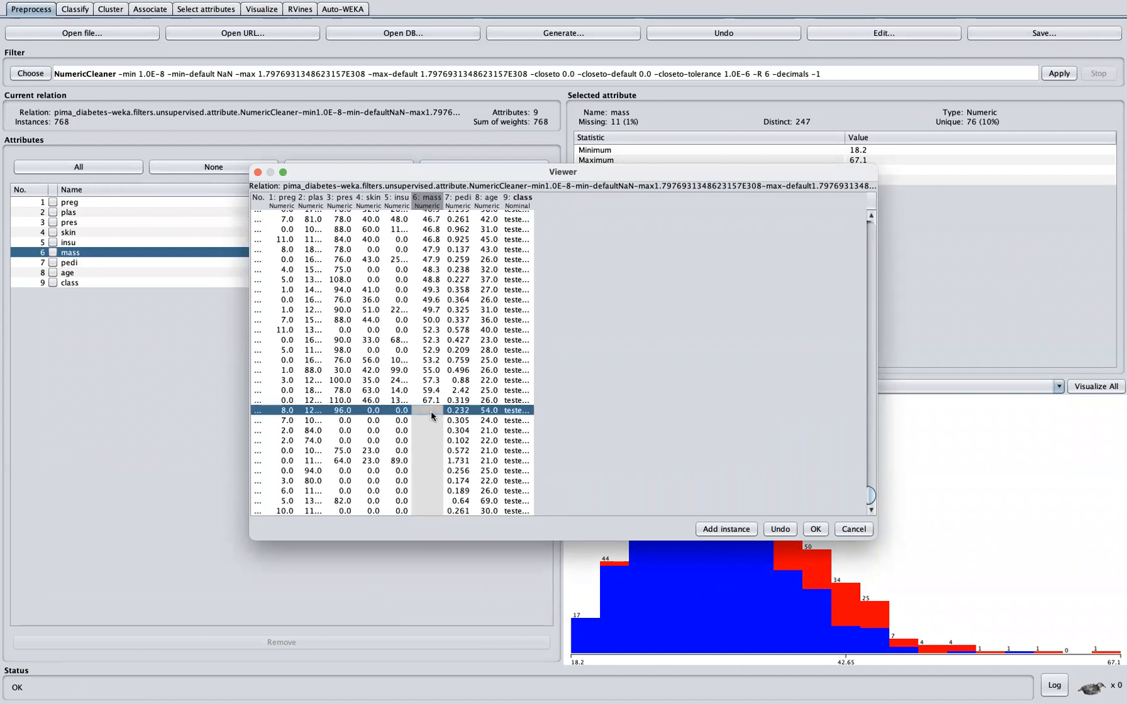
click(814, 531)
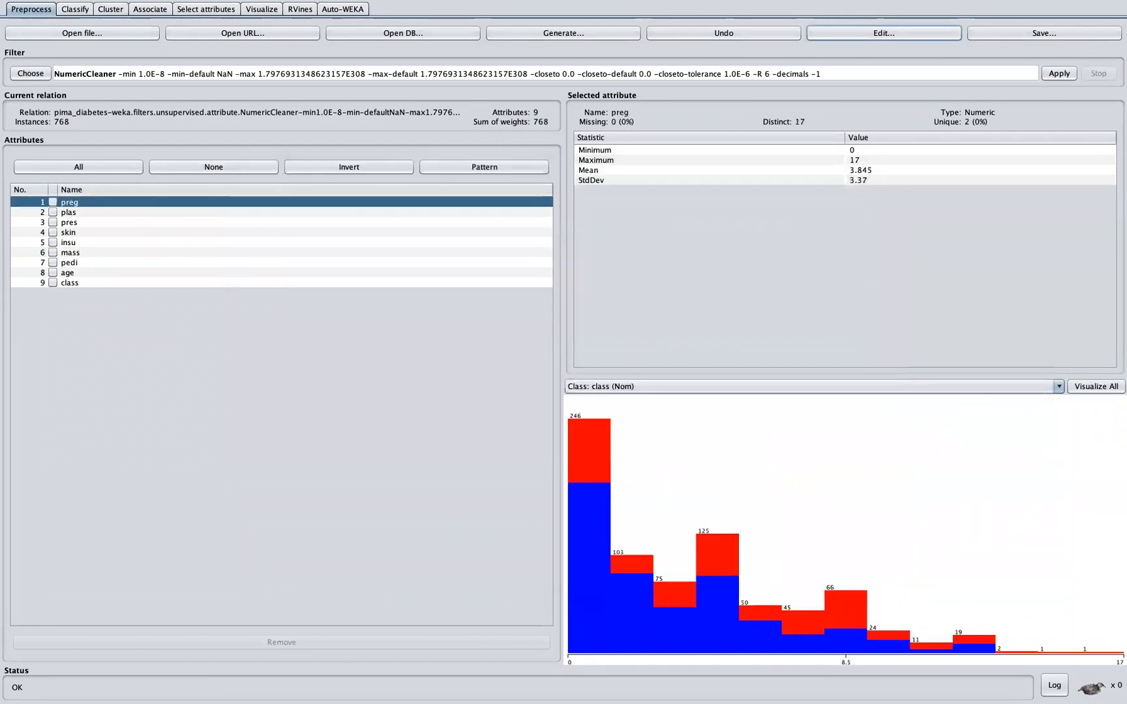
- View the mass attribute's statistics and choose the unsupervised instance filter RemoveWithValues
click(70, 260)
click(77, 255)
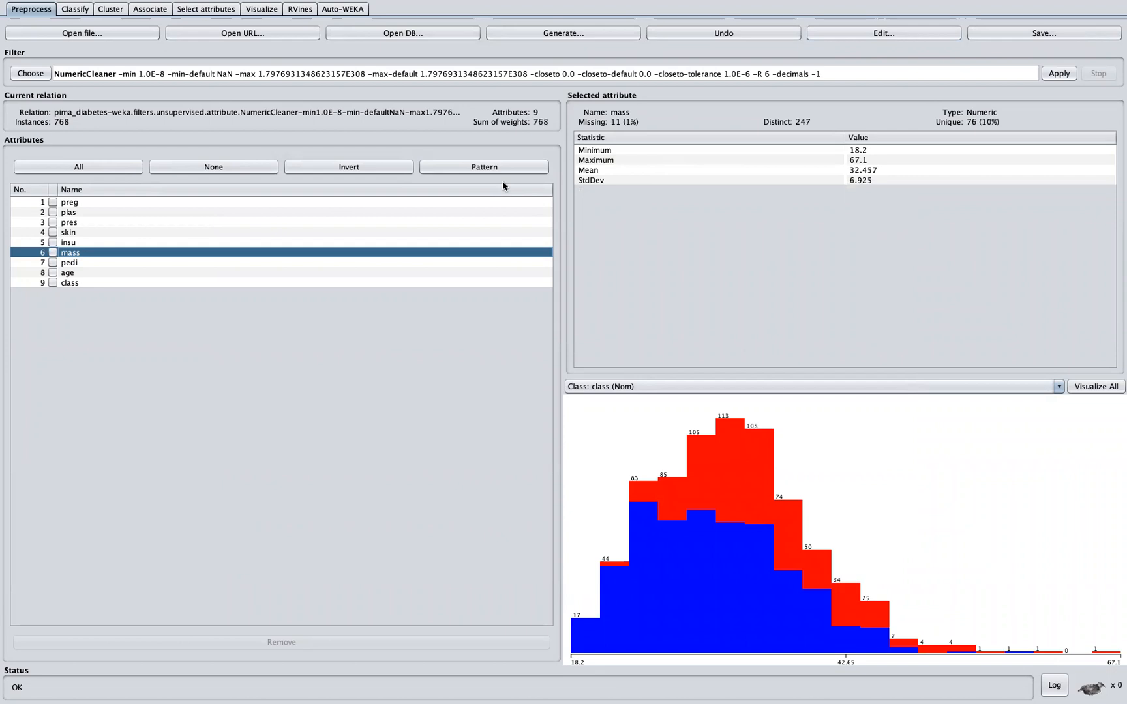
click(41, 75)
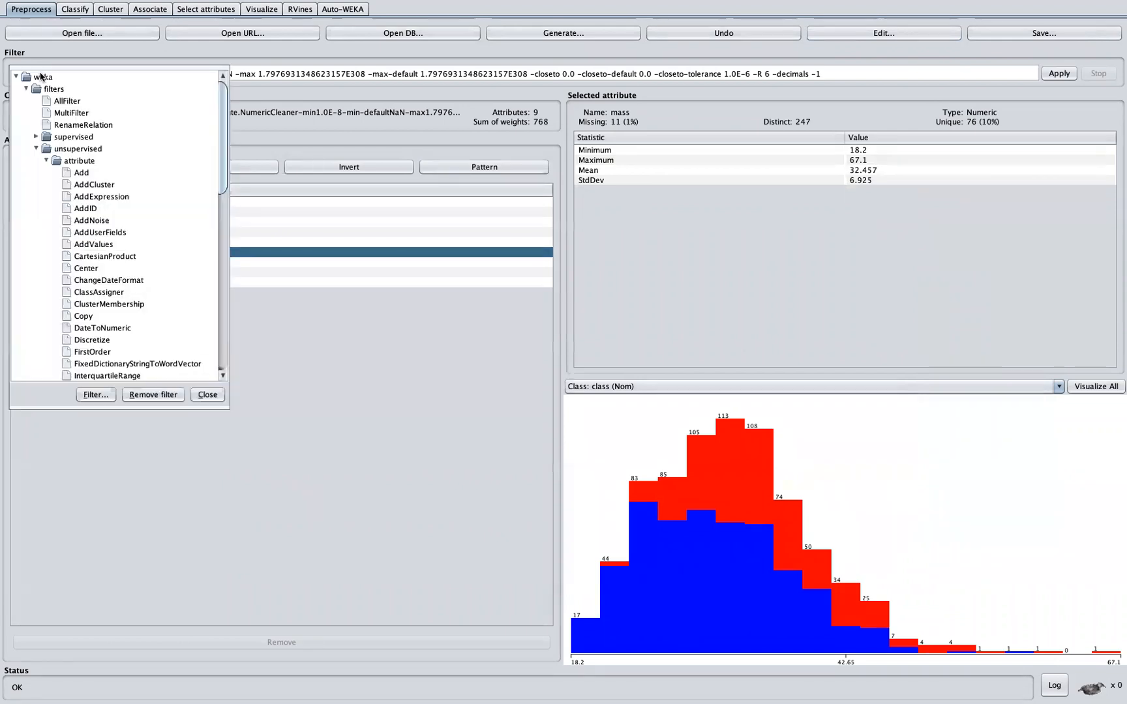
click(46, 160)
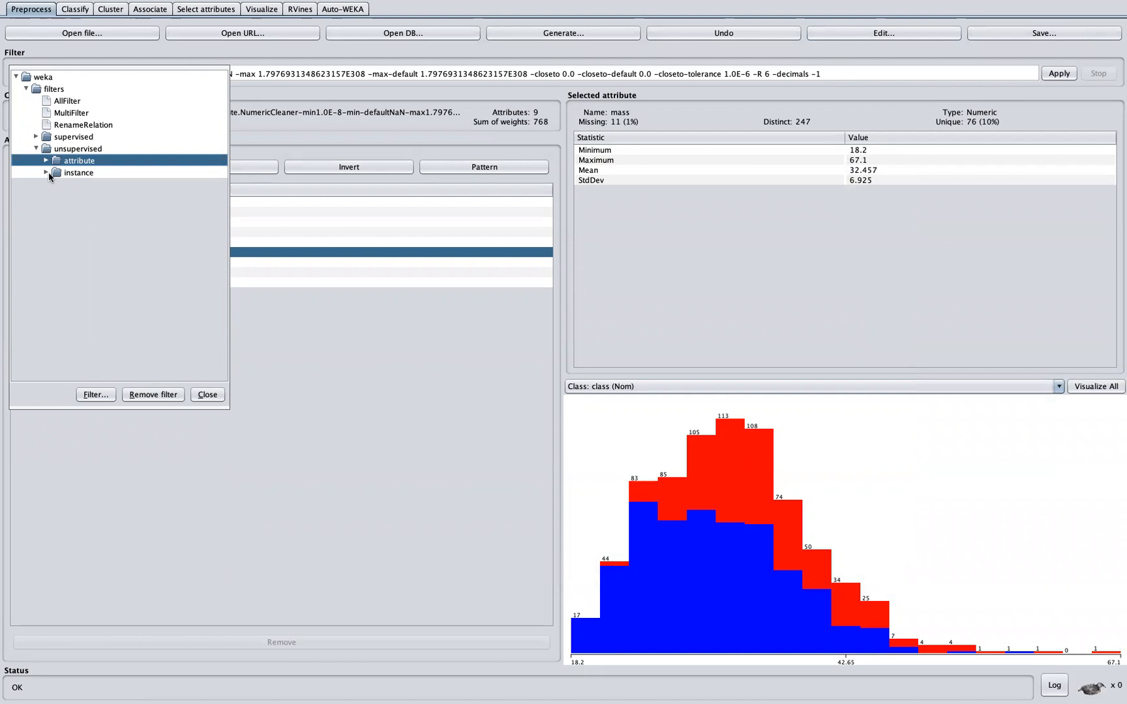
click(48, 174)
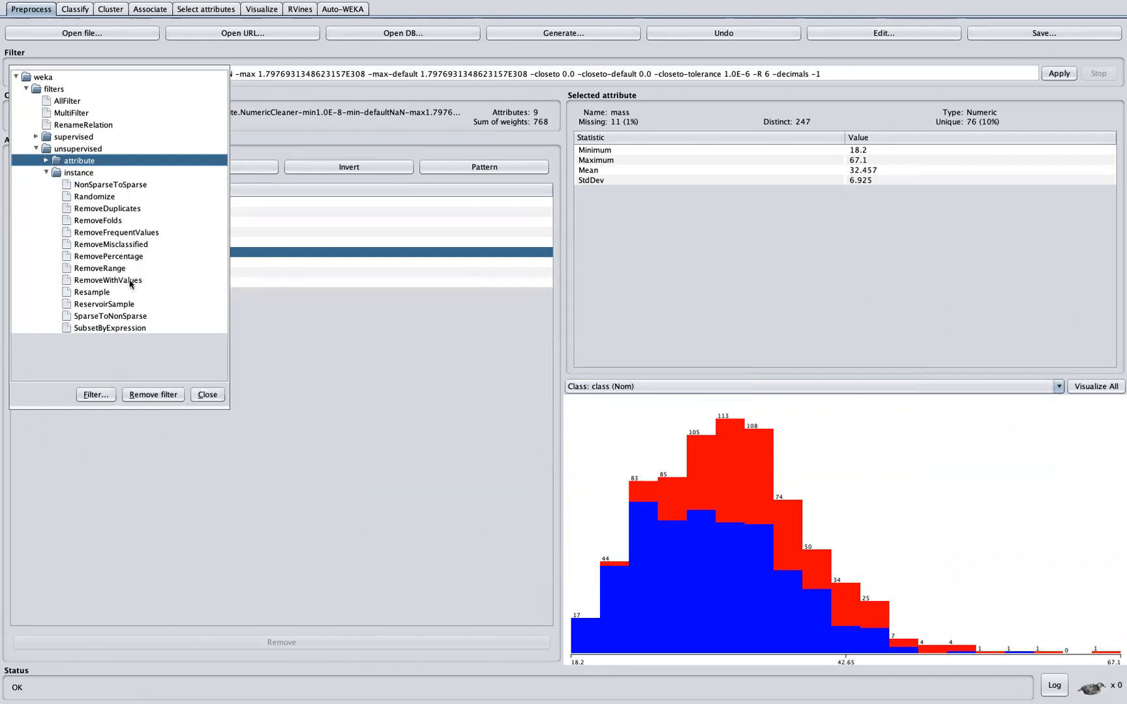
click(130, 281)
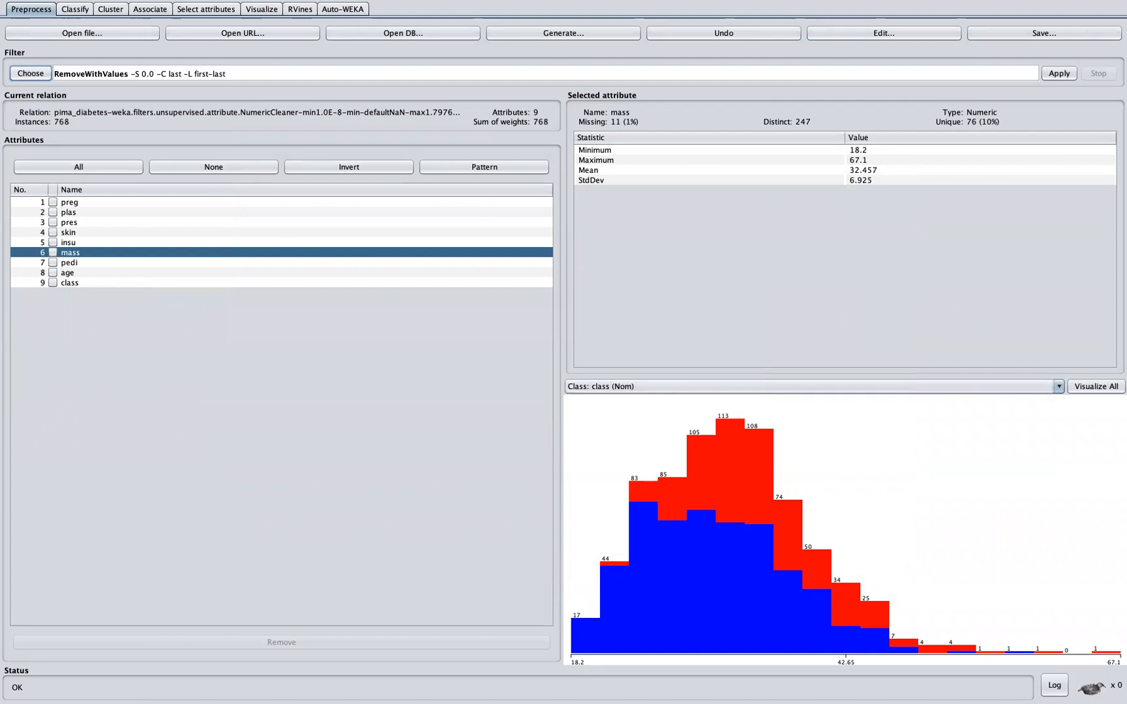
- Set RemoveWithValues to attributeIndex 6 with matchMissingValues True and apply it to the dataset
click(183, 75)
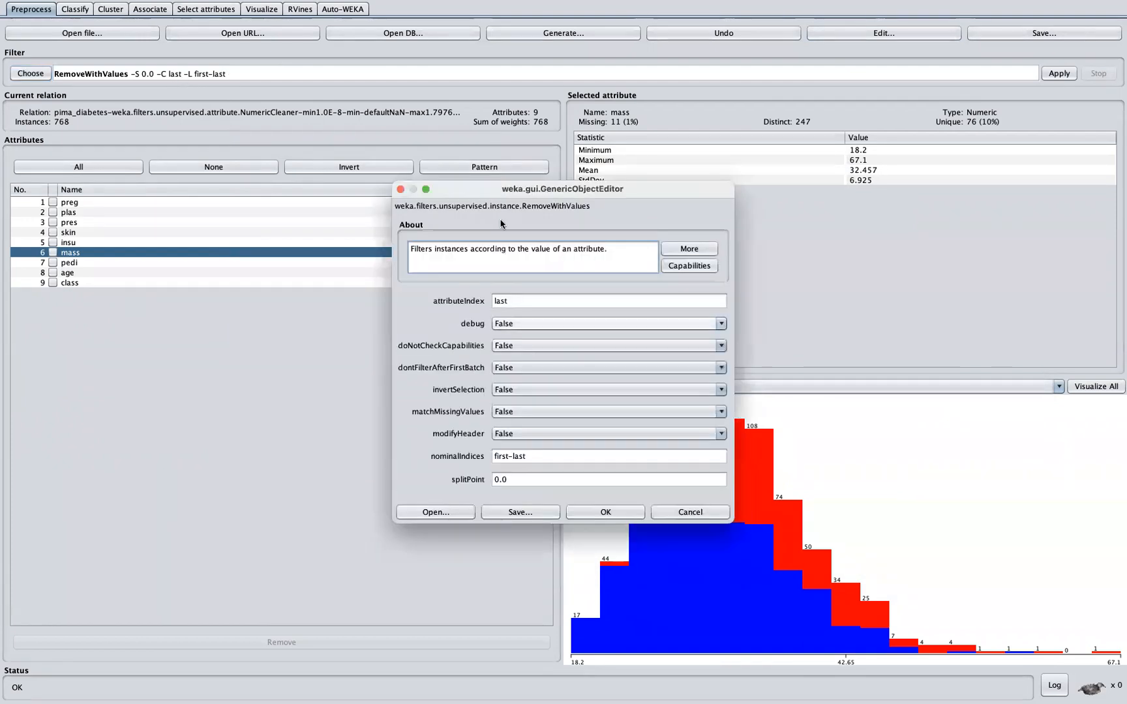
double_click(524, 301)
text(6)
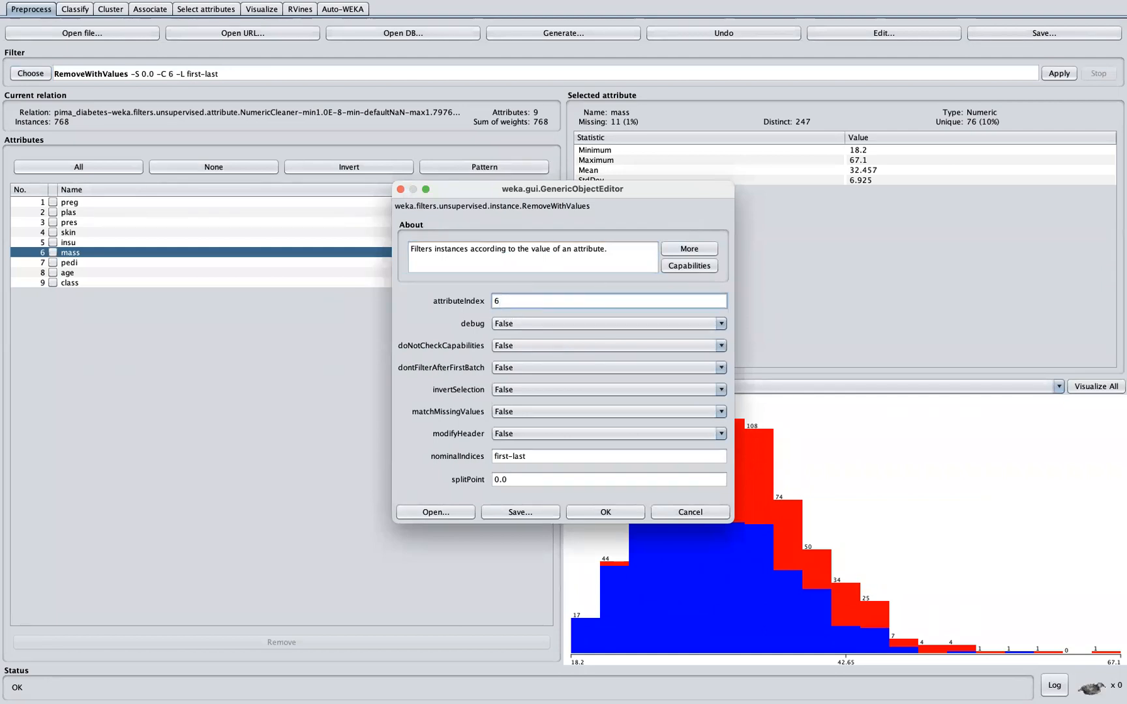
click(521, 413)
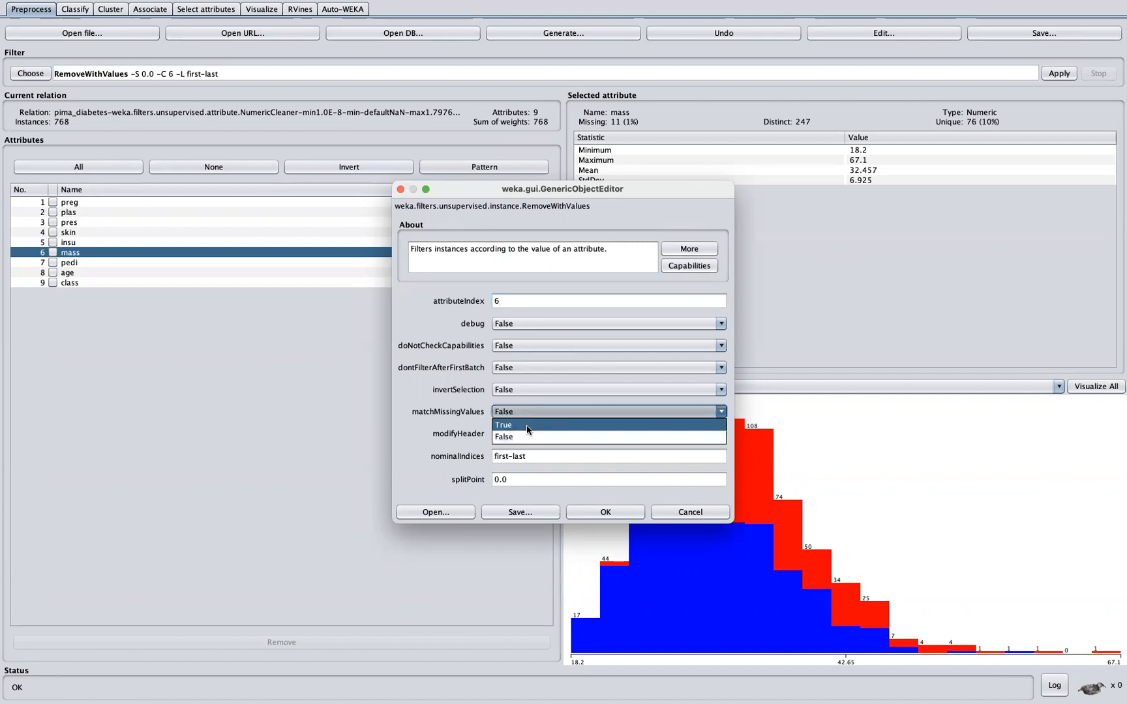
click(528, 429)
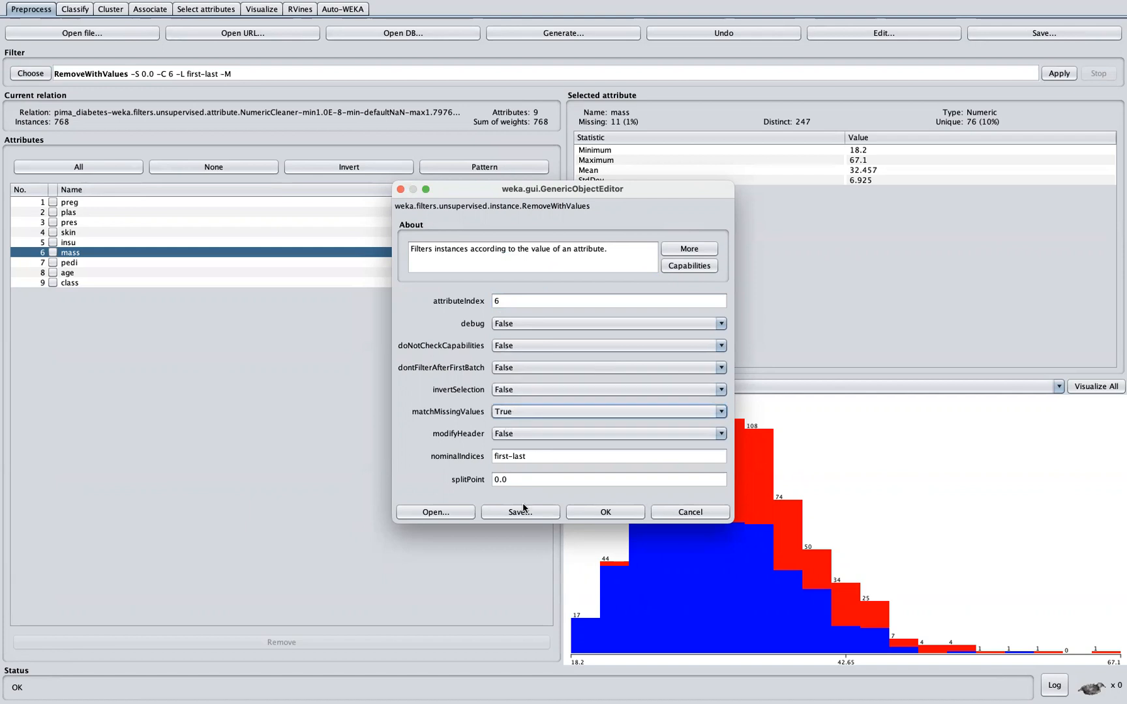
click(605, 510)
click(1063, 74)
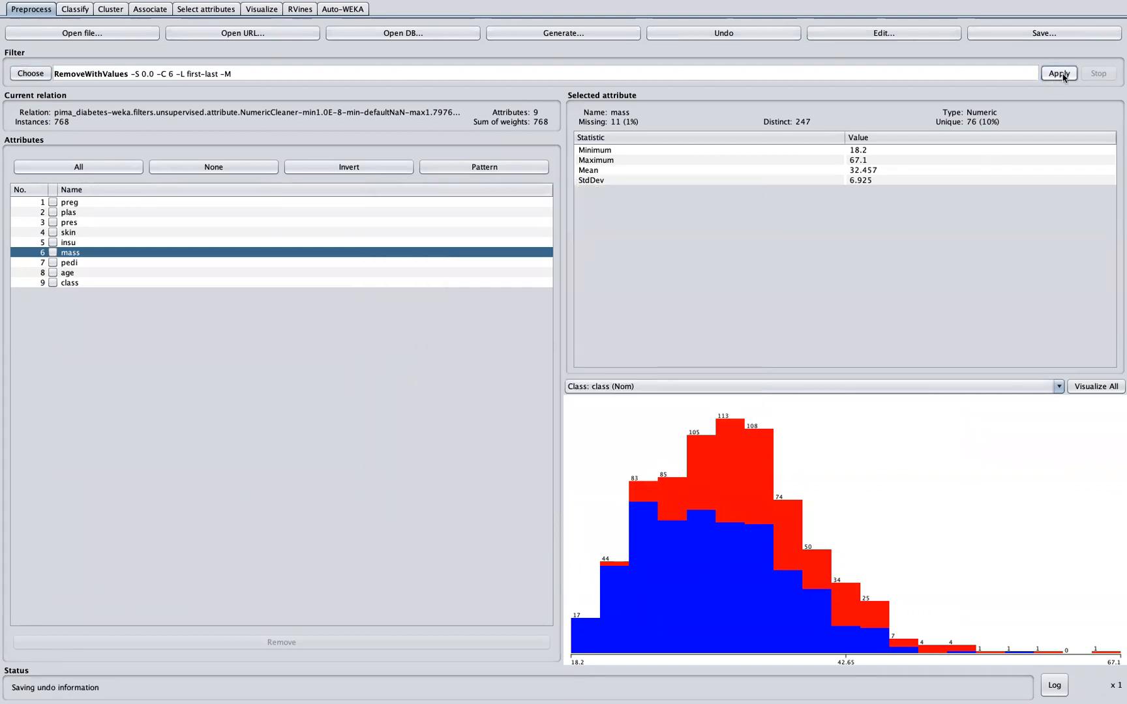
- Check the mass attribute's statistics and inspect the end of the mass-sorted records in the data viewer
click(109, 254)
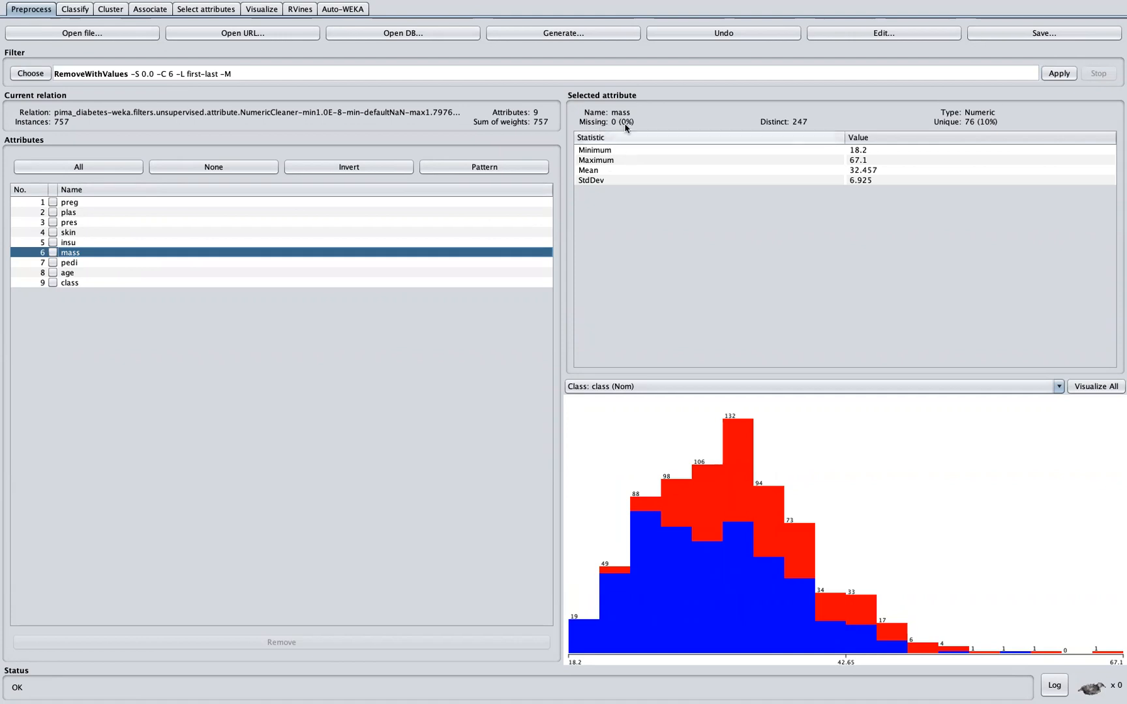
click(915, 34)
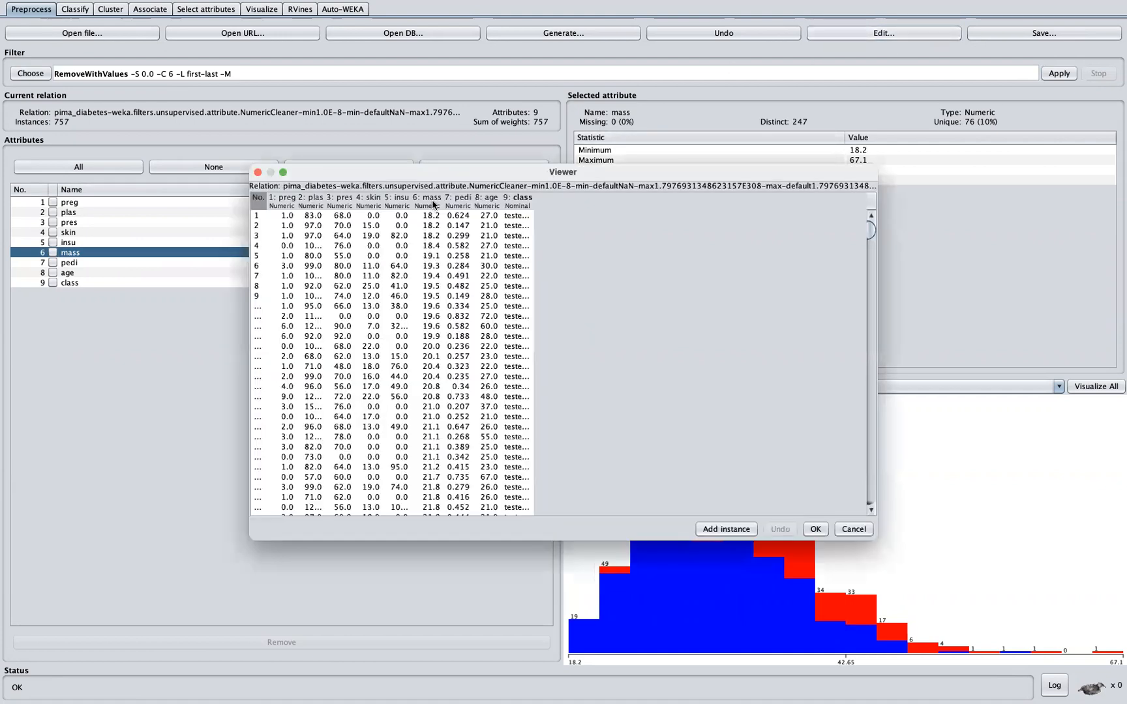
drag(870, 231, 877, 516)
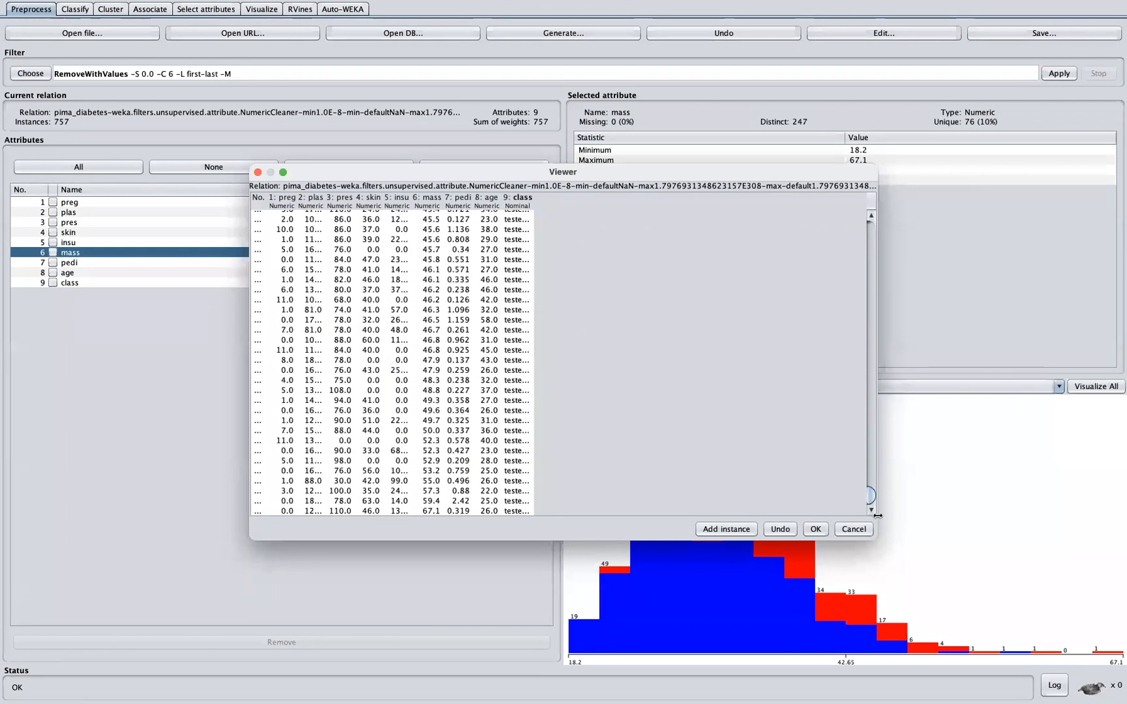
click(815, 529)
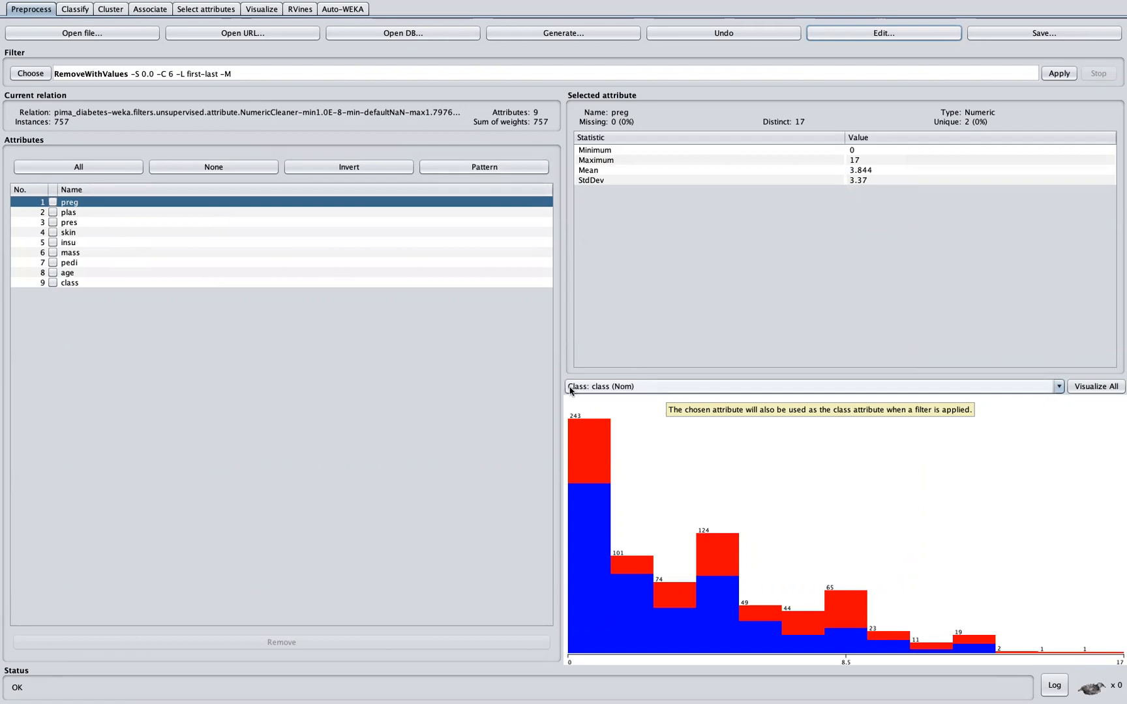
- Undo the data viewer edit and the RemoveWithValues filter, and check the mass attribute's mean
click(738, 35)
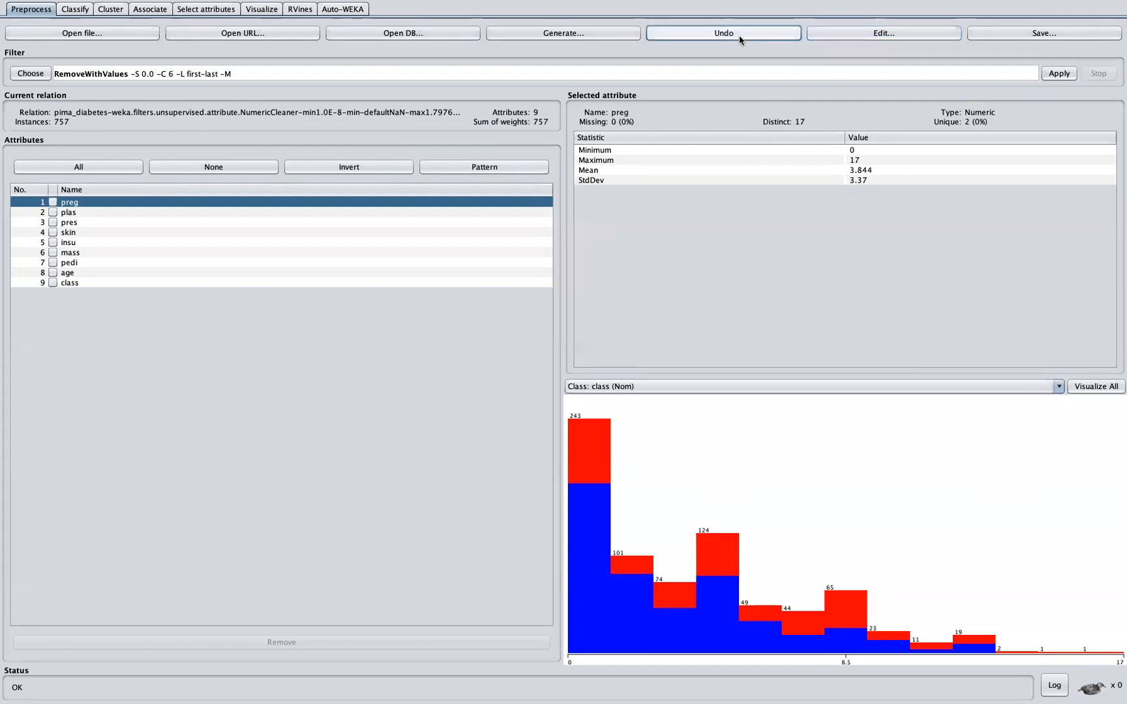
click(81, 253)
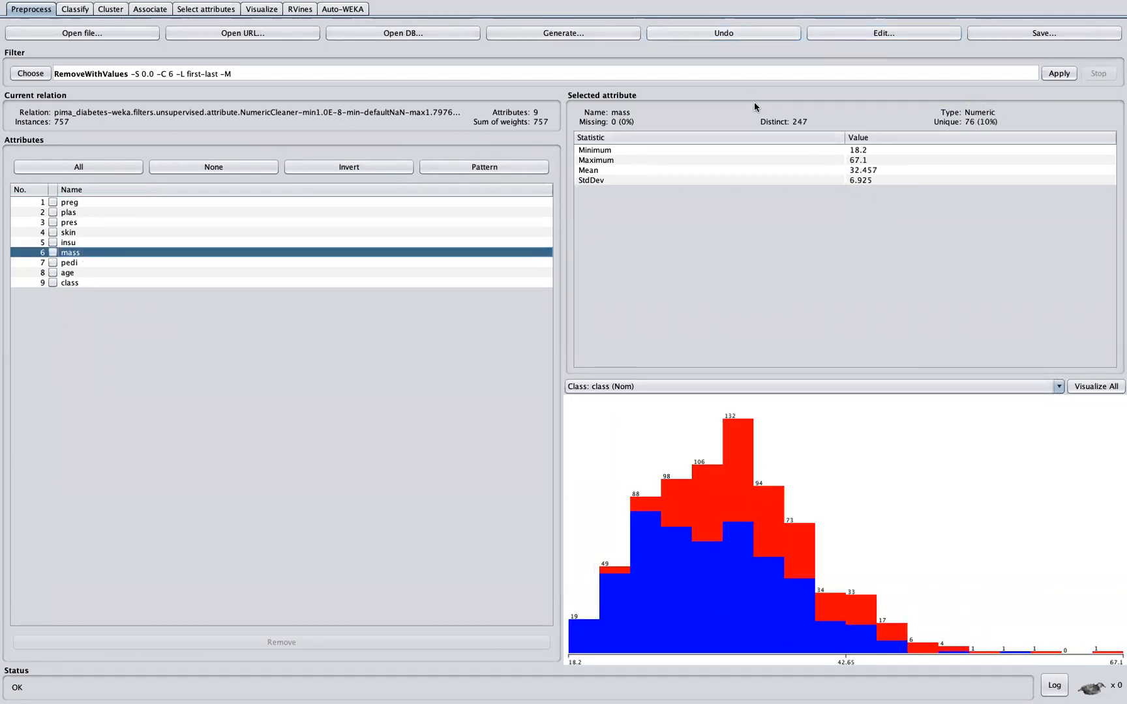
click(730, 34)
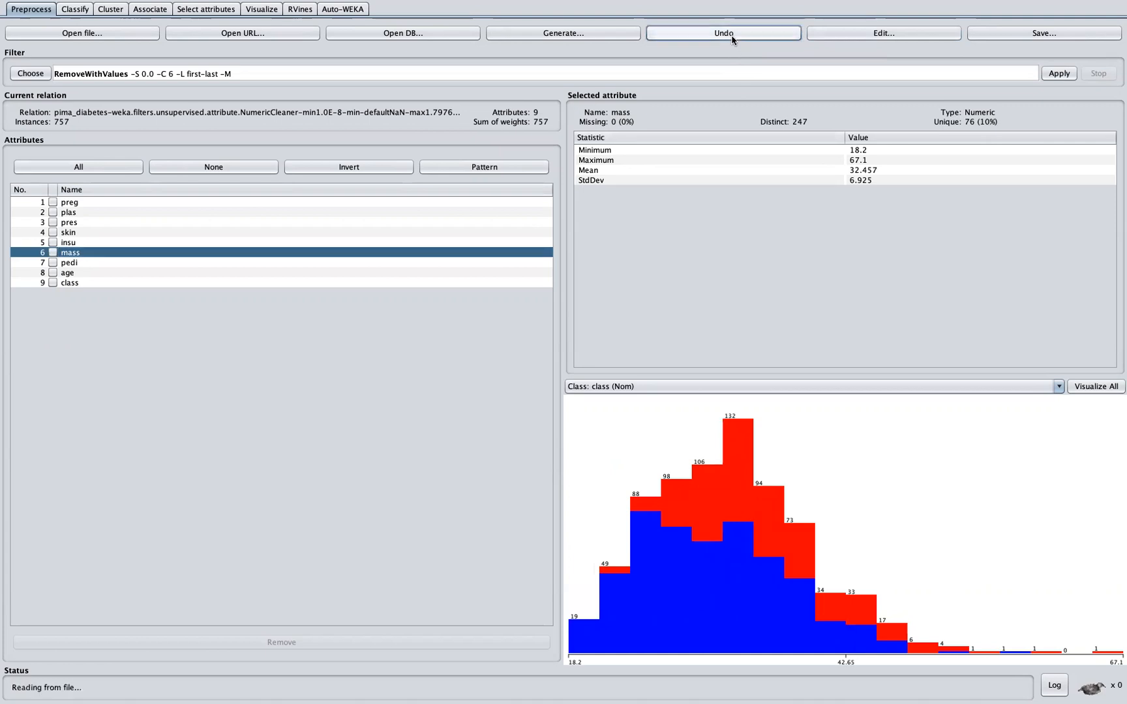
click(168, 253)
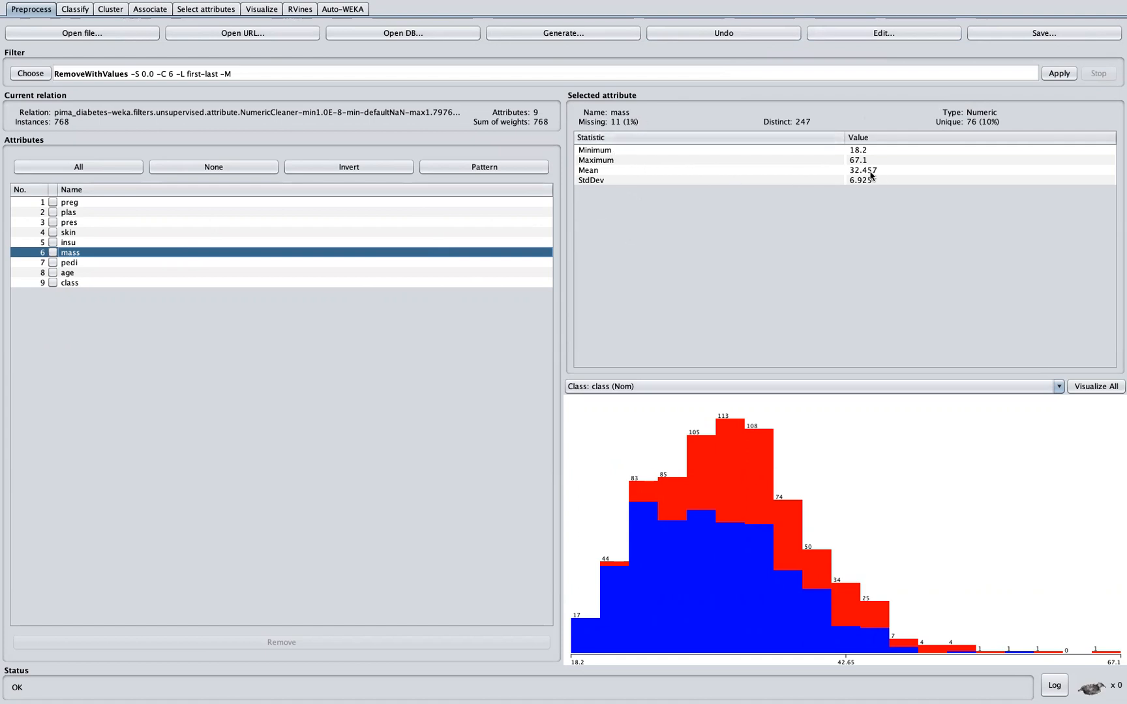
click(871, 172)
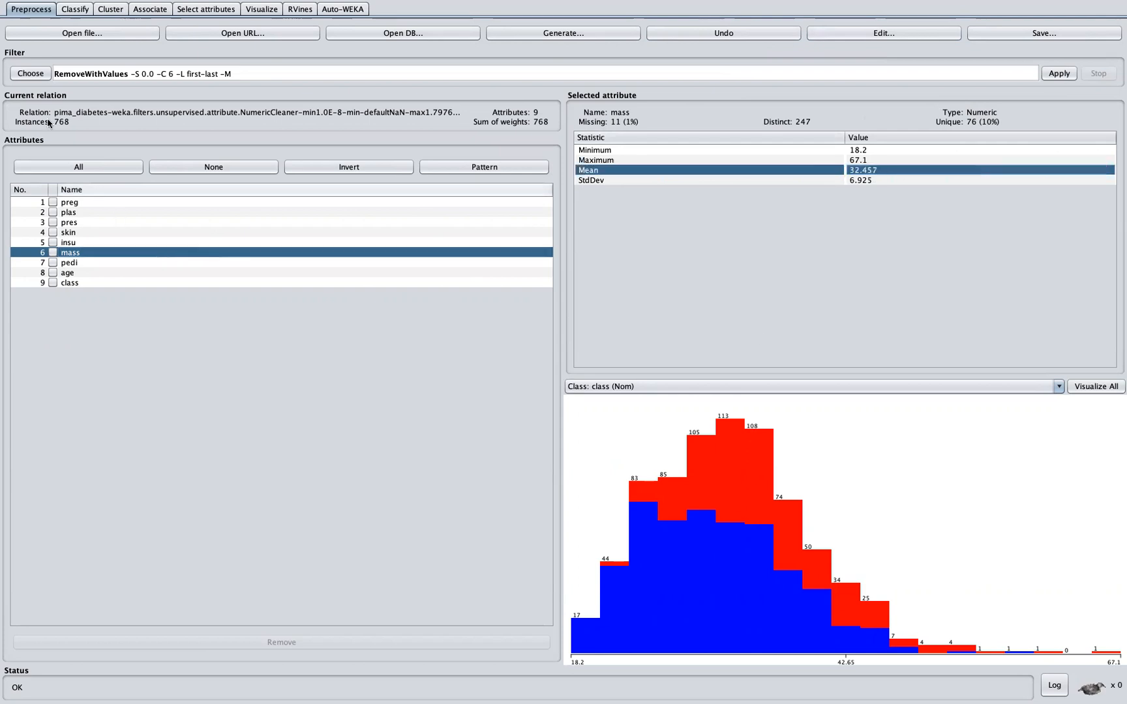
- Choose the unsupervised attribute filter ReplaceMissingValues
click(30, 73)
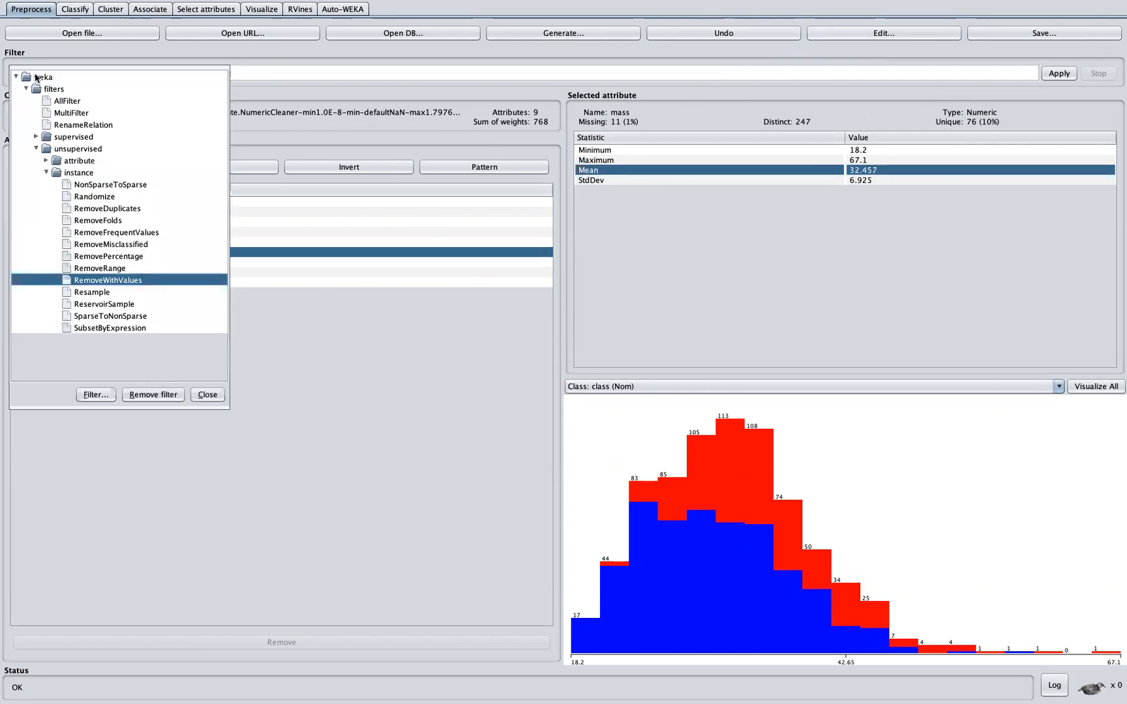
click(47, 172)
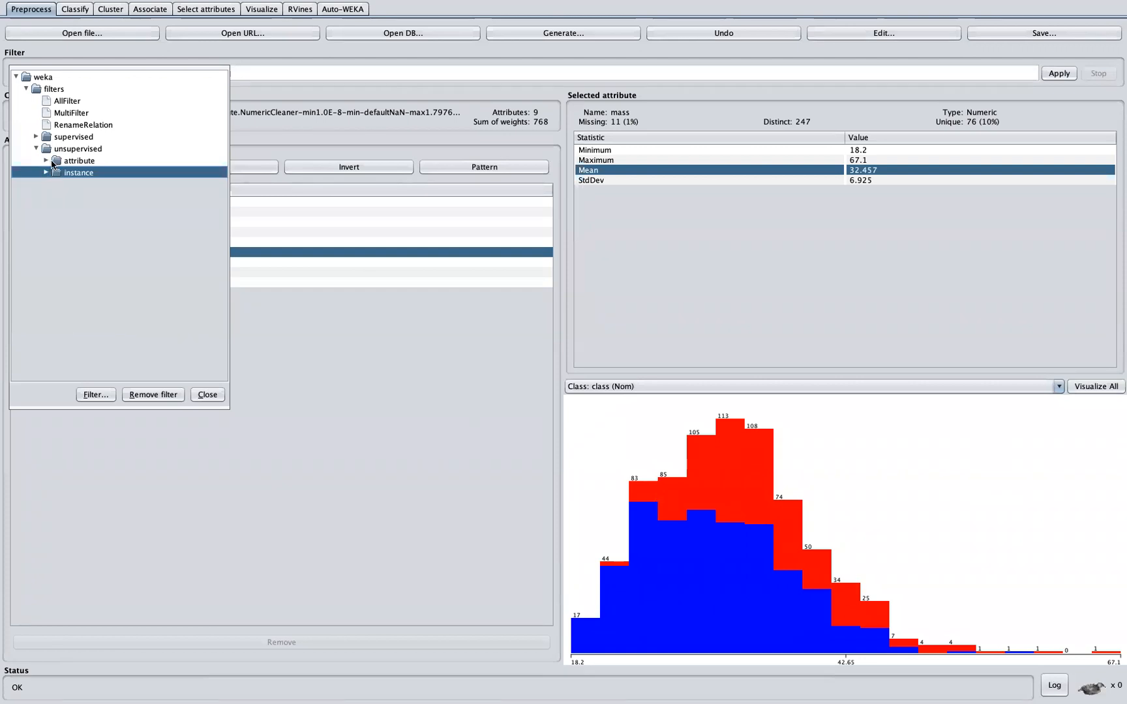
click(52, 164)
click(39, 77)
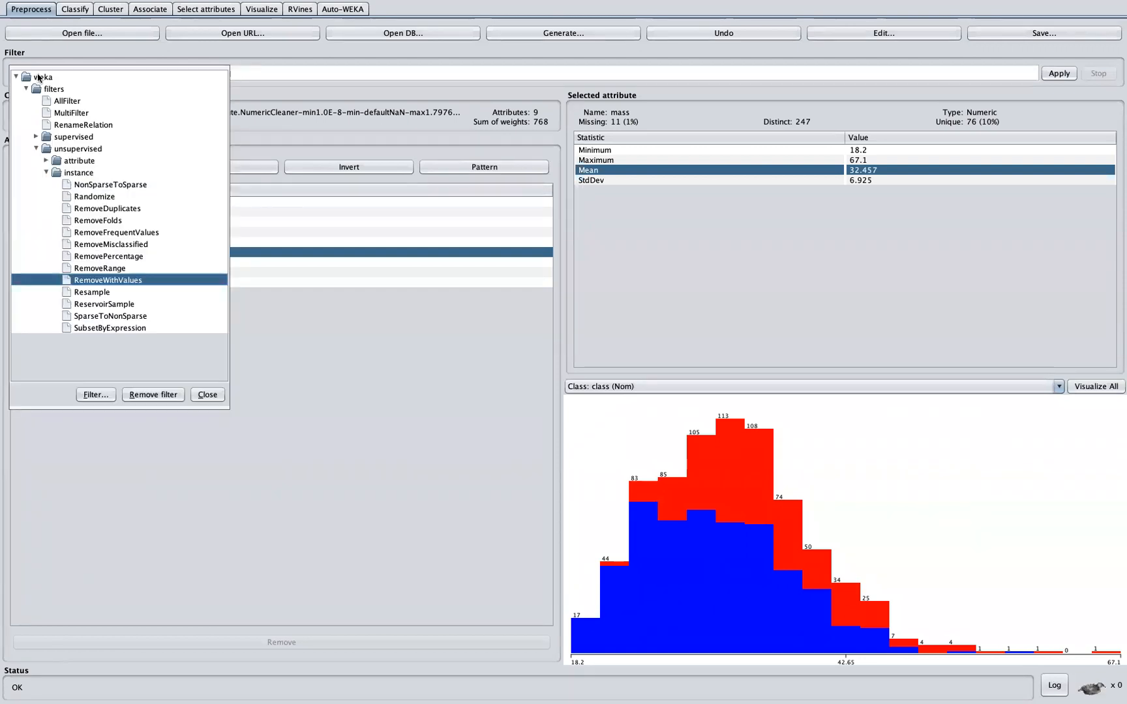
click(46, 161)
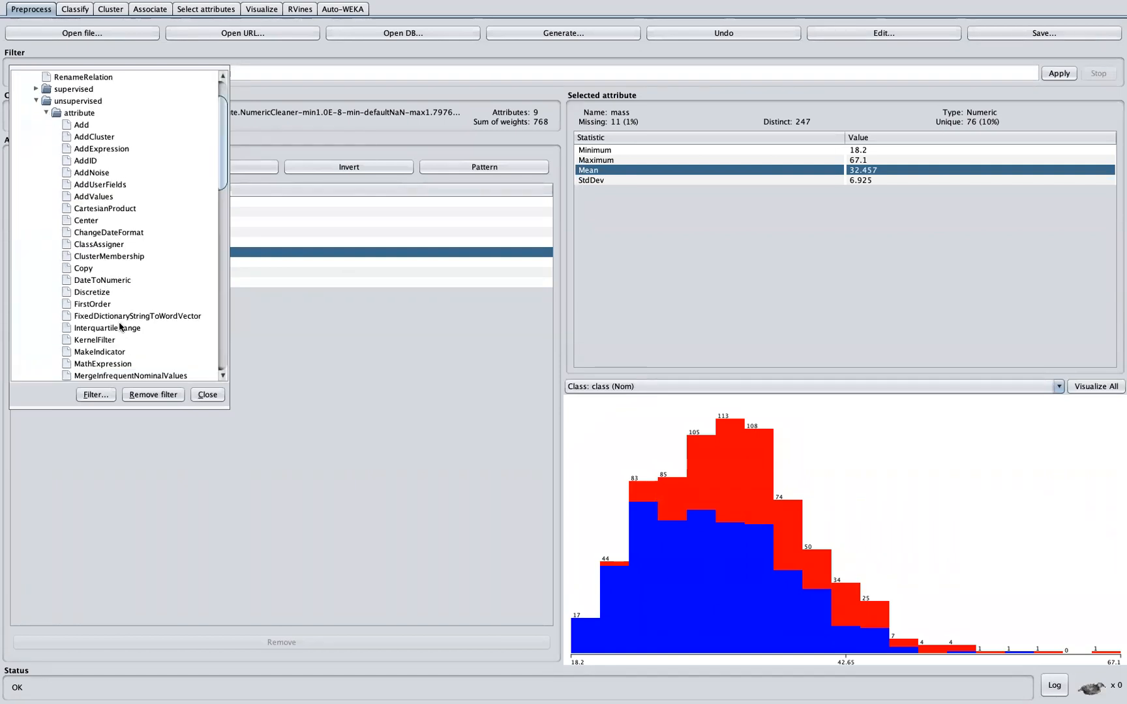
scroll(120, 327, down, 7)
scroll(80, 339, down, 4)
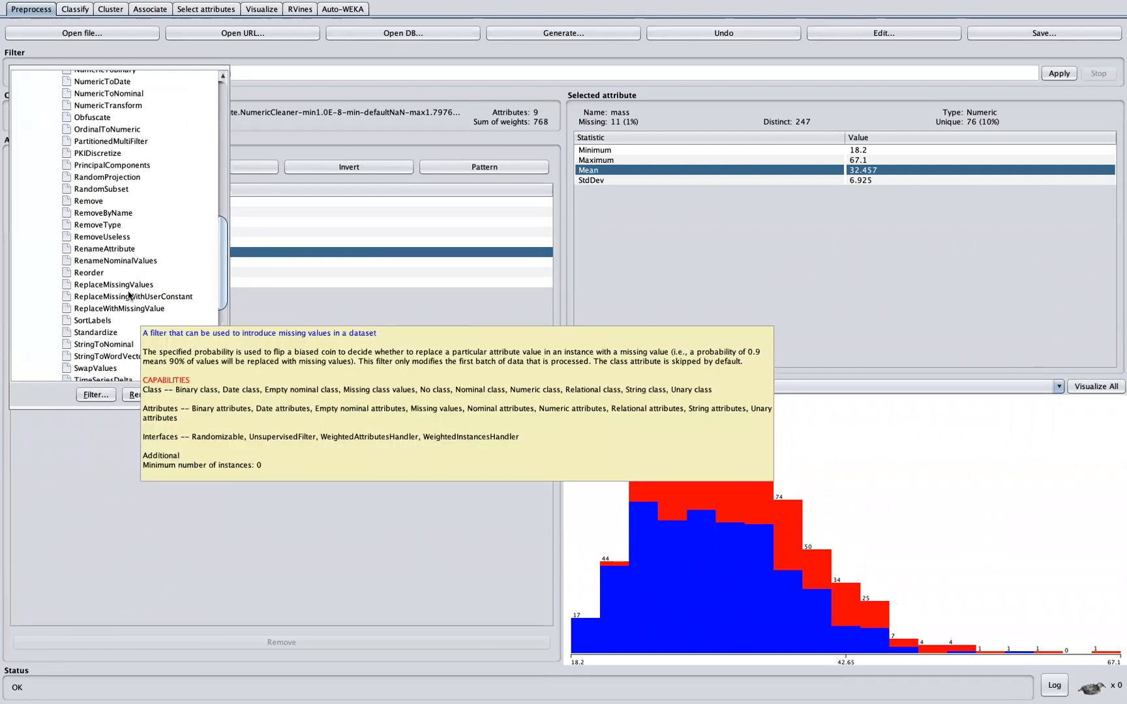
click(128, 288)
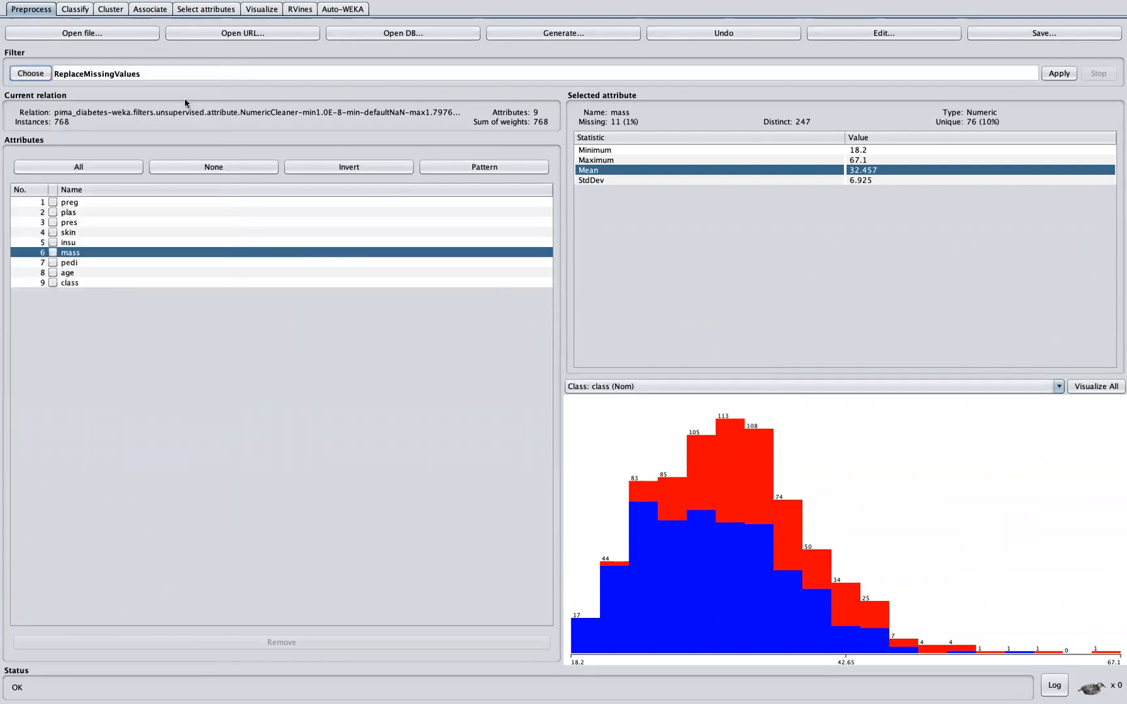
- Read the detailed description of the ReplaceMissingValues filter and accept its default options
click(117, 76)
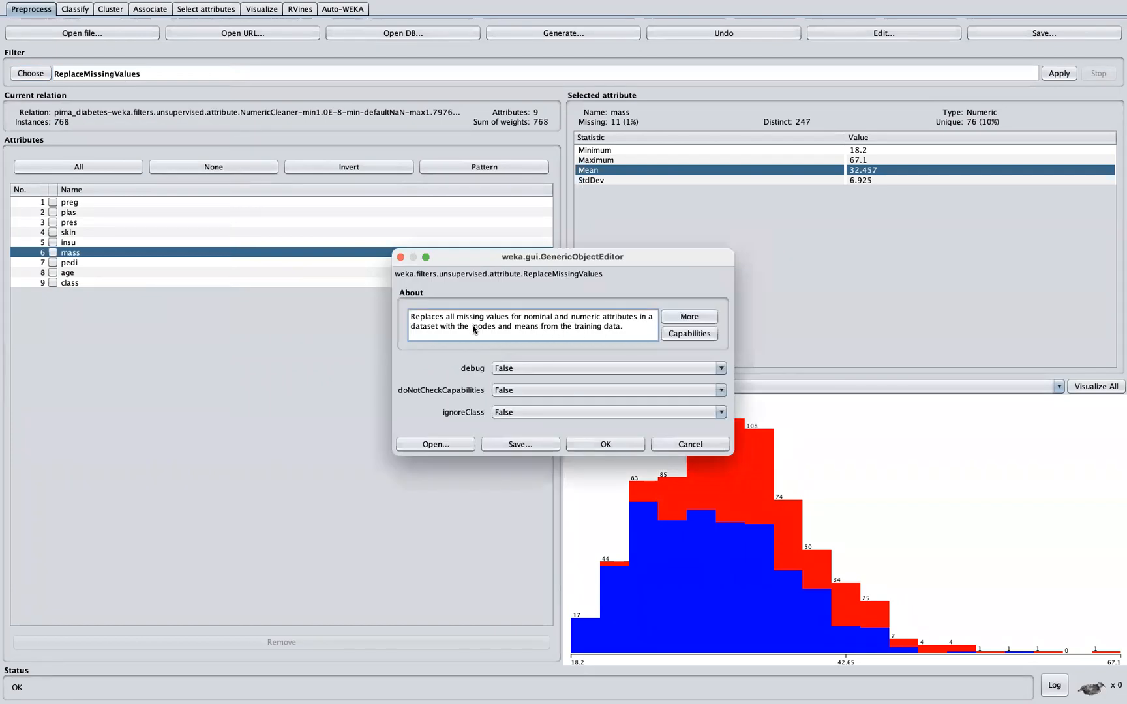
click(692, 318)
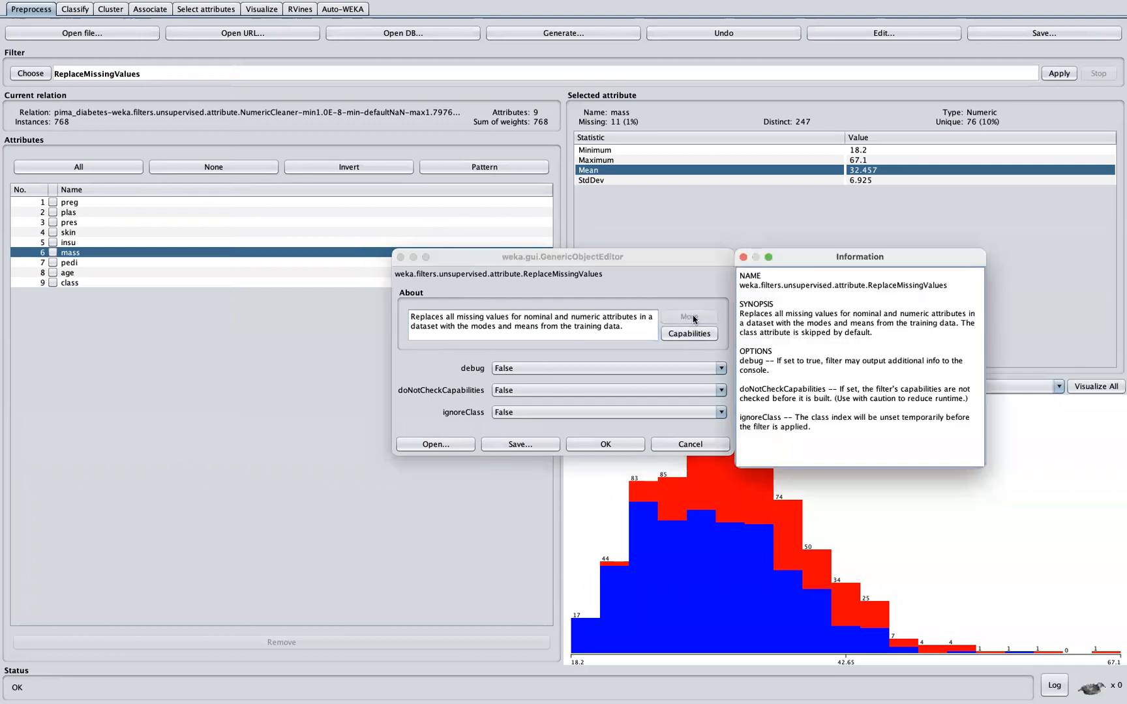
click(743, 257)
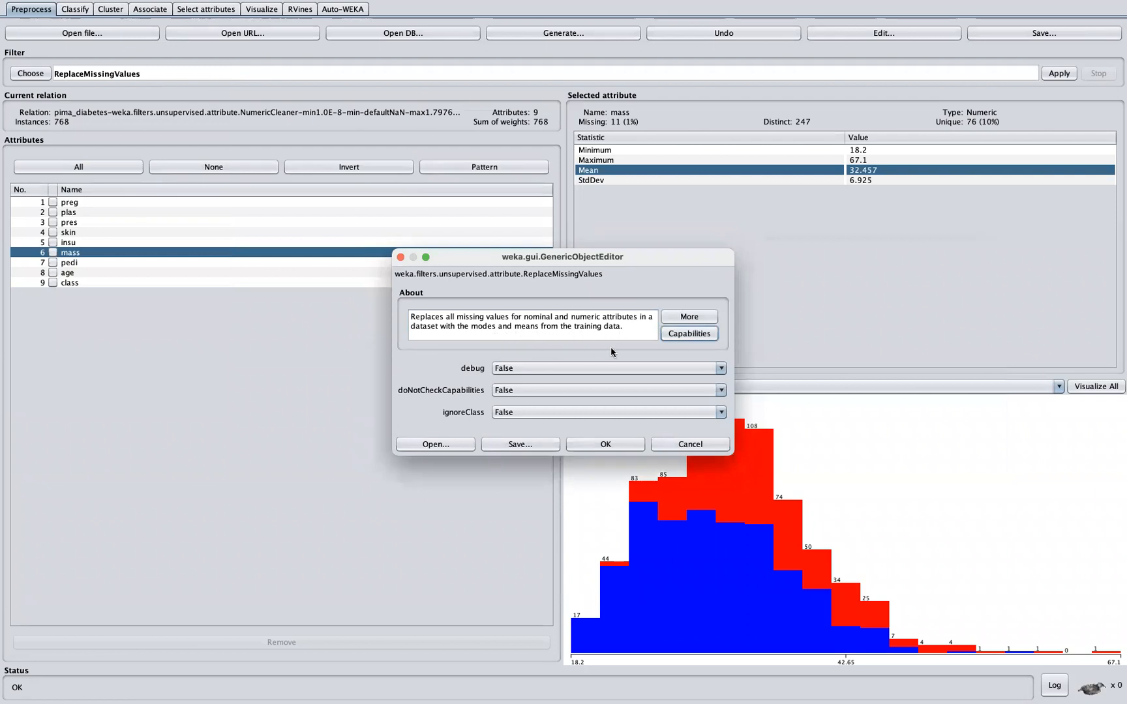
click(606, 444)
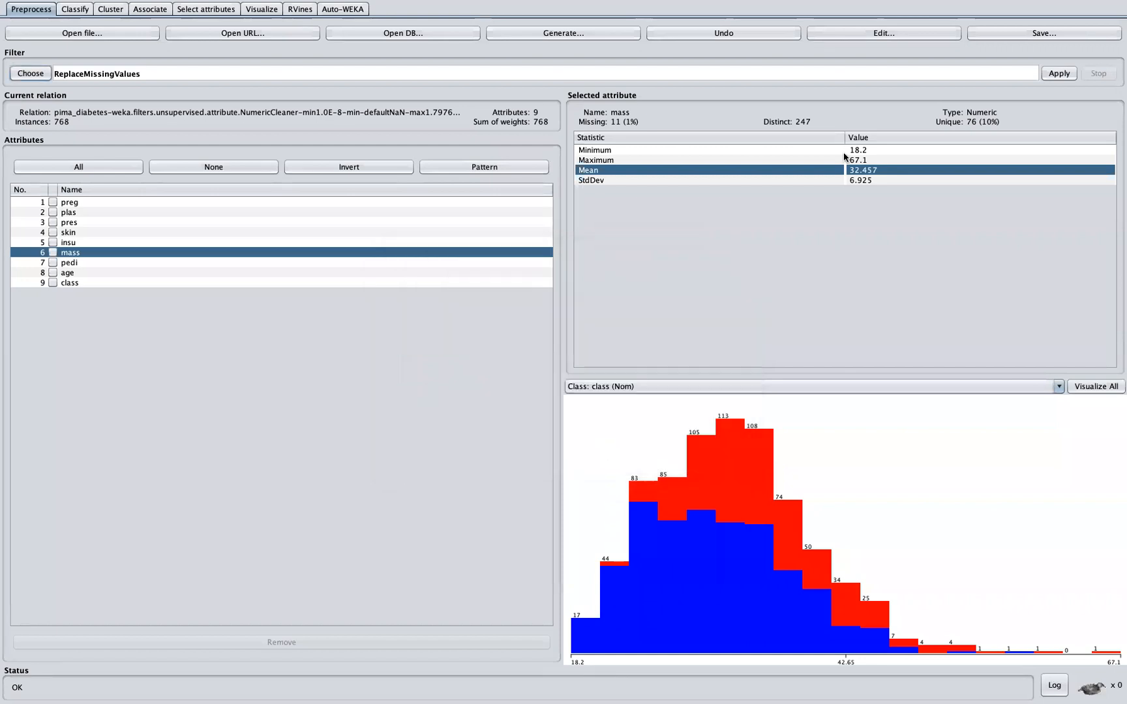
- Inspect the records with missing mass values at the end of the data viewer and close it
click(892, 34)
scroll(416, 400, down, 20)
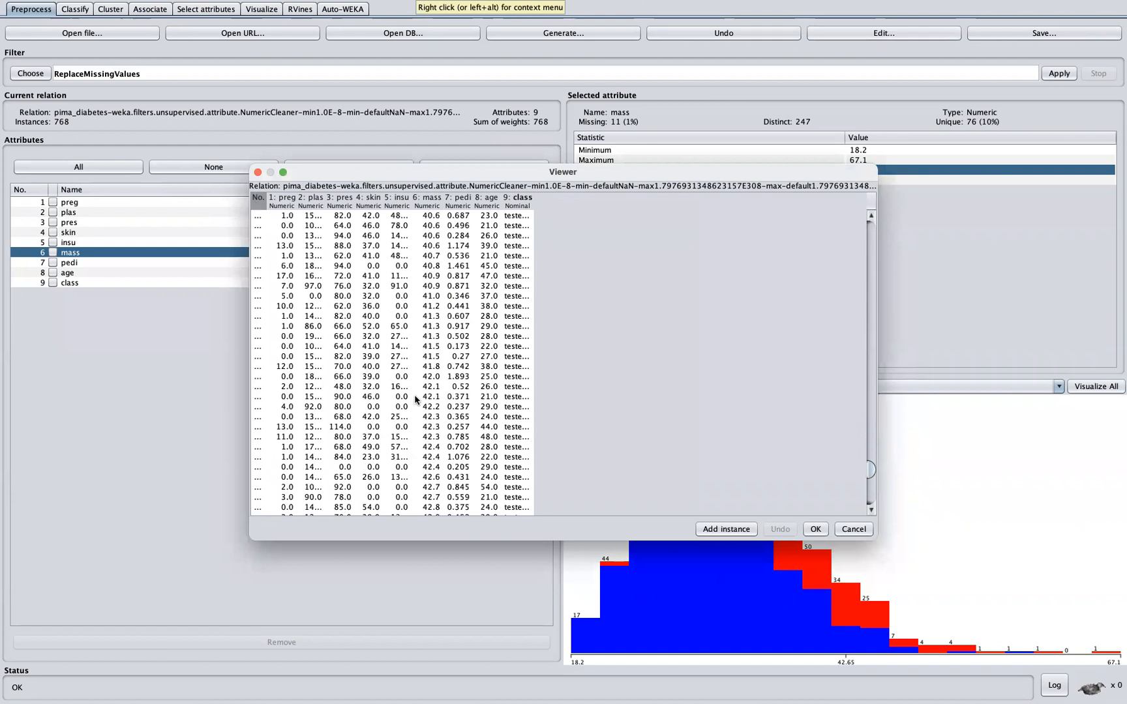
scroll(416, 400, down, 5)
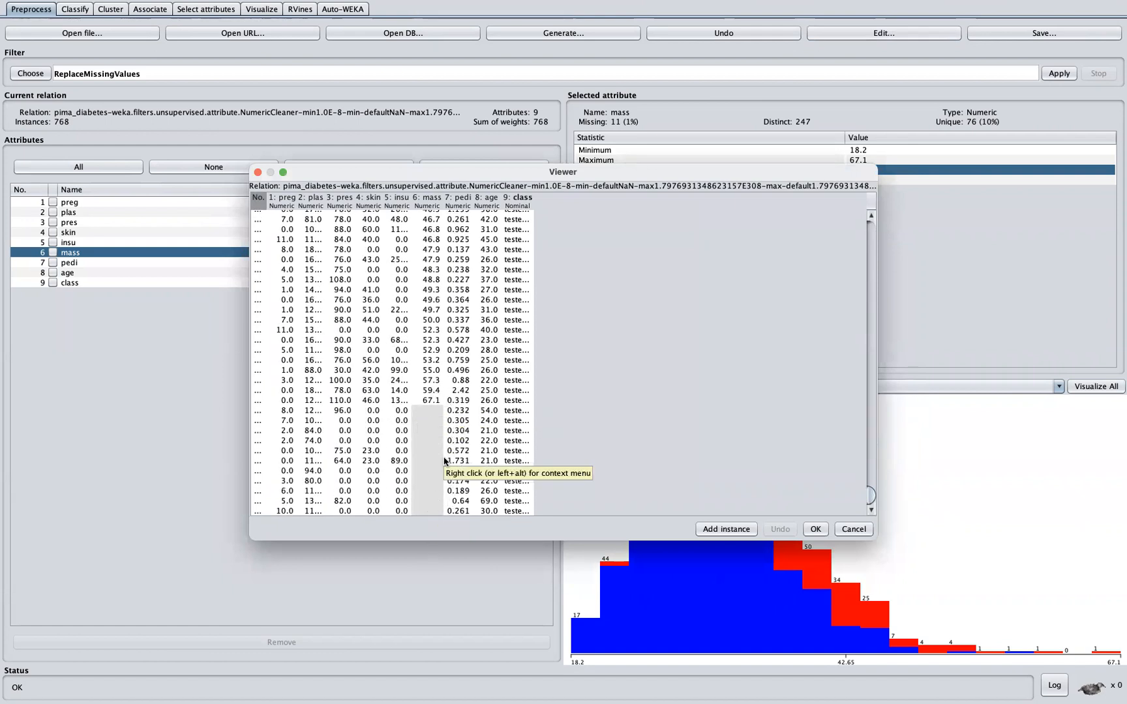
click(814, 528)
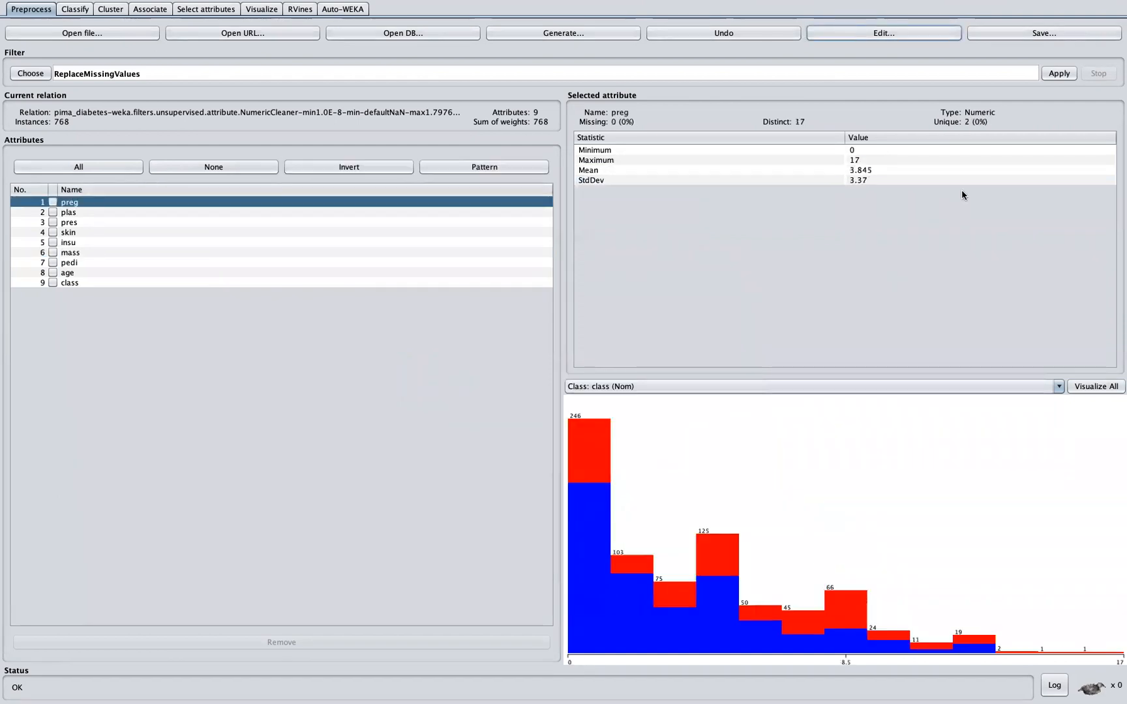
- Apply the ReplaceMissingValues filter to the dataset and check the mass attribute's statistics
click(1051, 76)
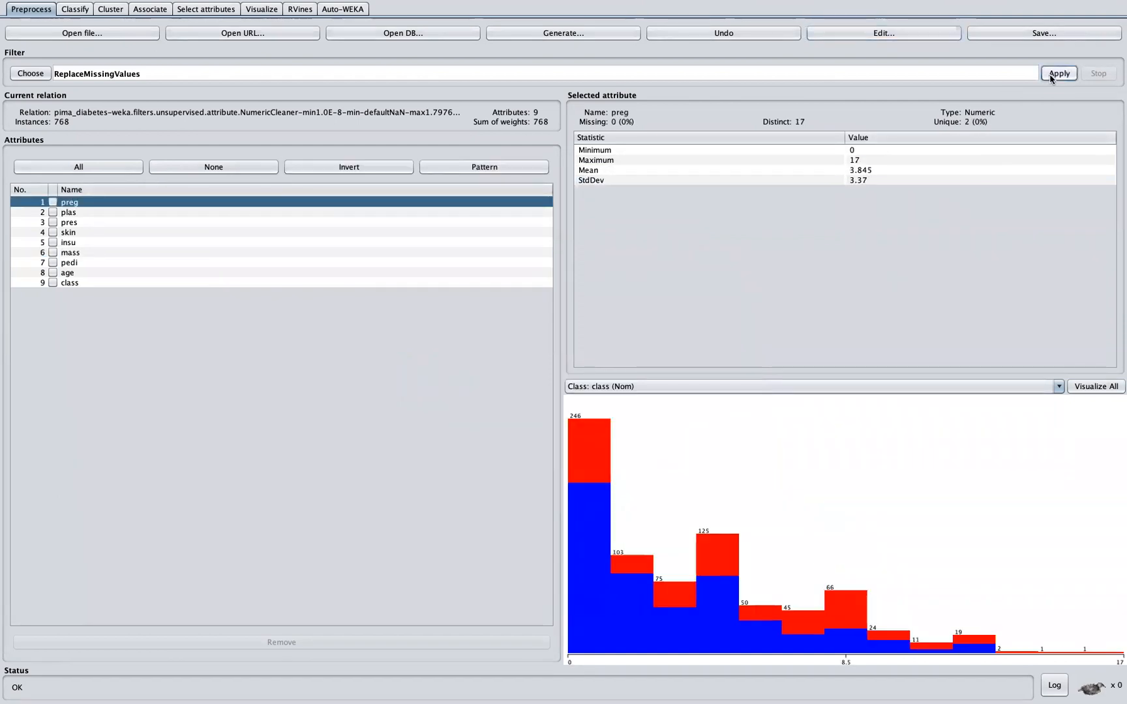
click(84, 252)
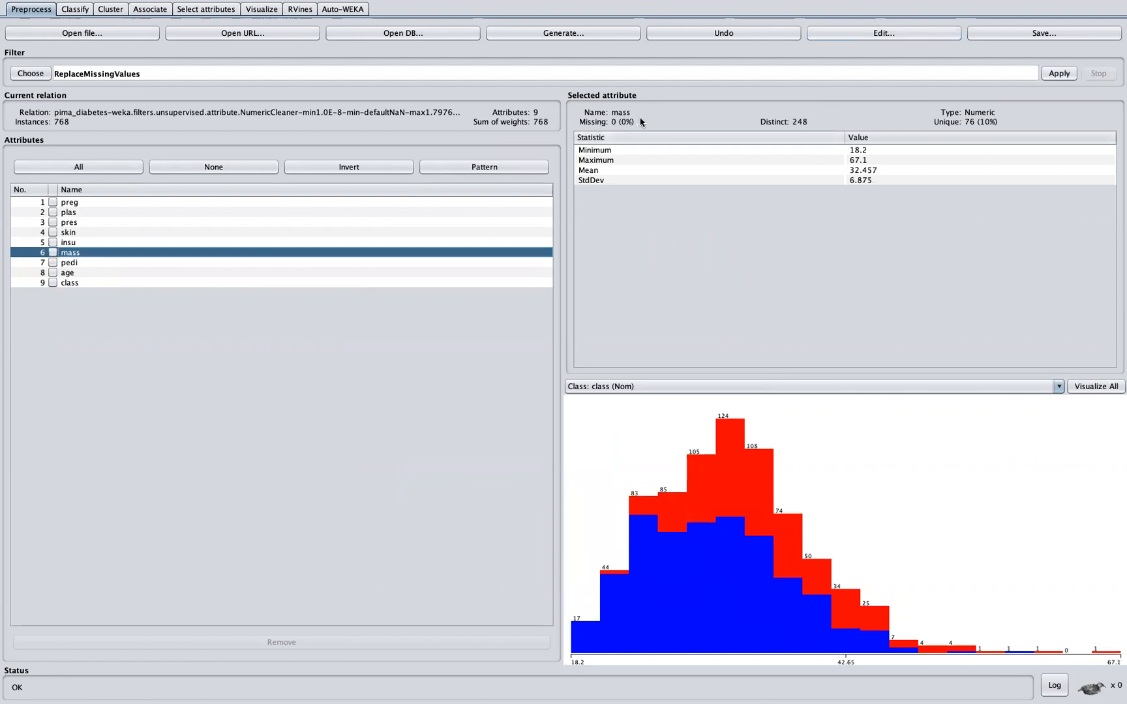
- Browse the records' mass values in the data viewer after the replacement, and close the viewer with its contents accepted
click(900, 34)
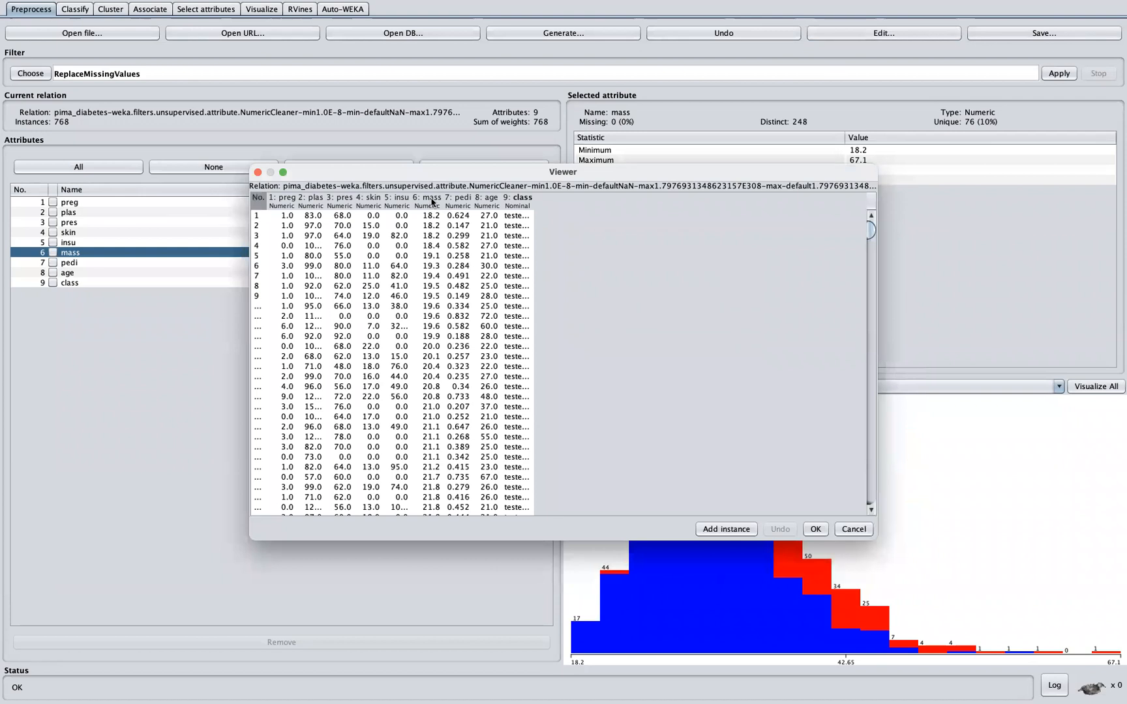
scroll(490, 405, down, 10)
scroll(491, 405, down, 15)
scroll(491, 405, down, 8)
scroll(491, 405, up, 15)
scroll(490, 405, up, 10)
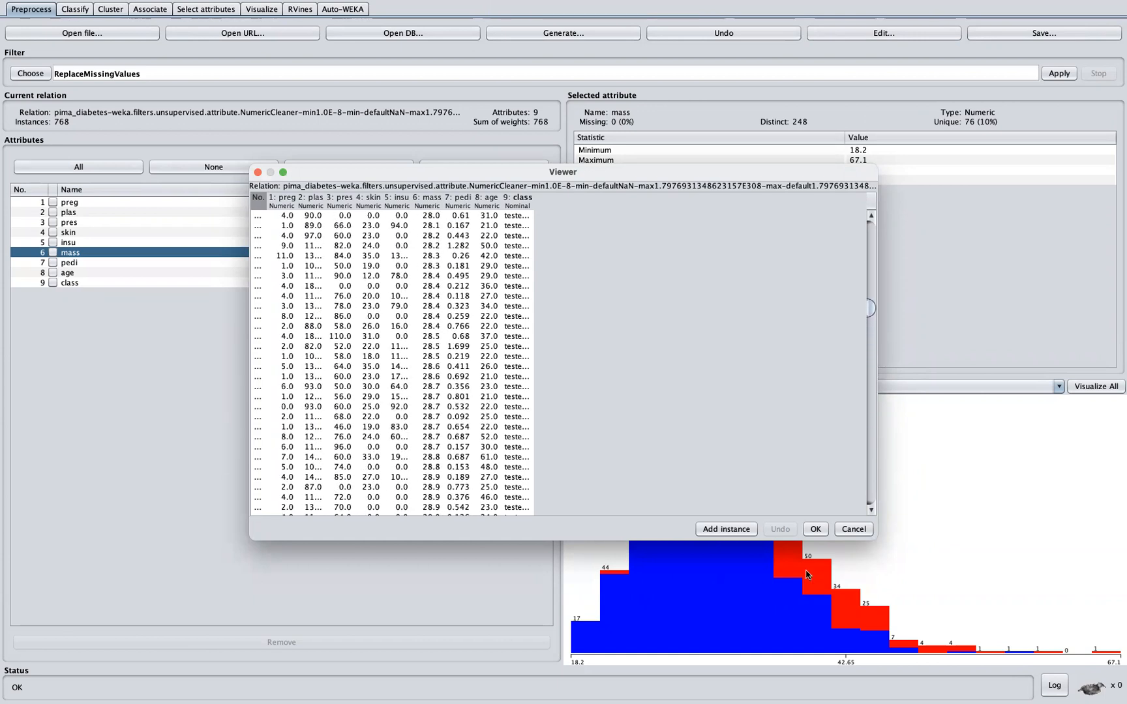
click(815, 529)
click(1059, 73)
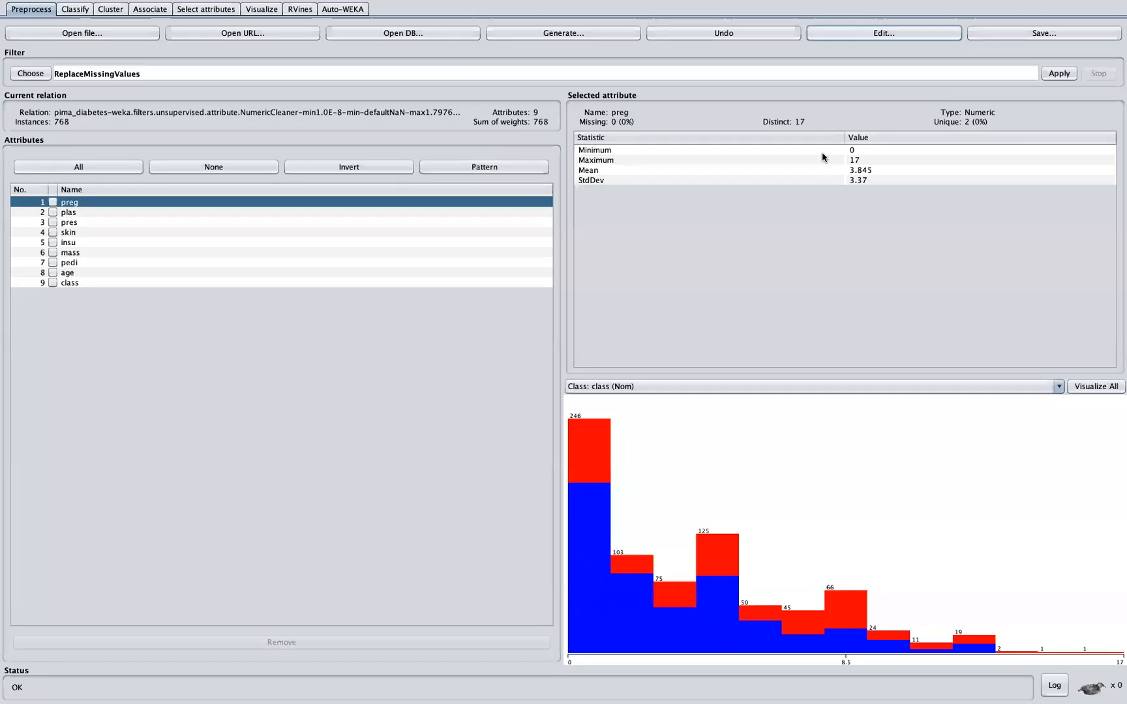
- Reopen the data viewer, widen the mass column at the replaced values, and compare them with the mass attribute's mean
click(902, 41)
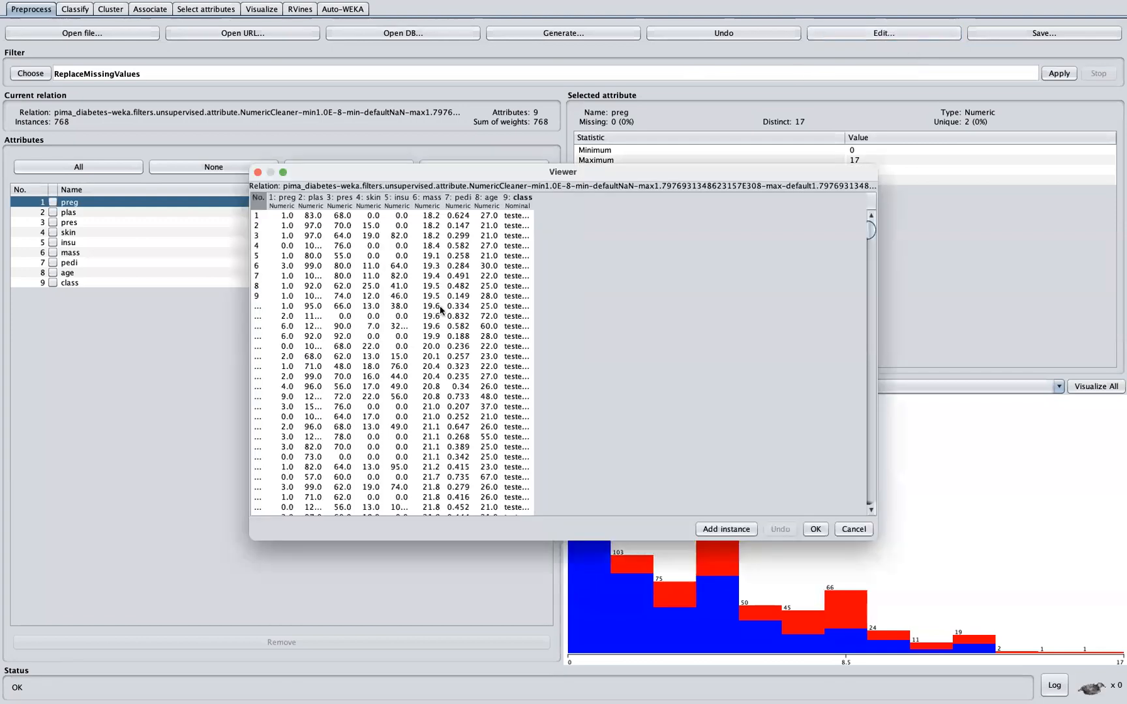
scroll(438, 431, down, 20)
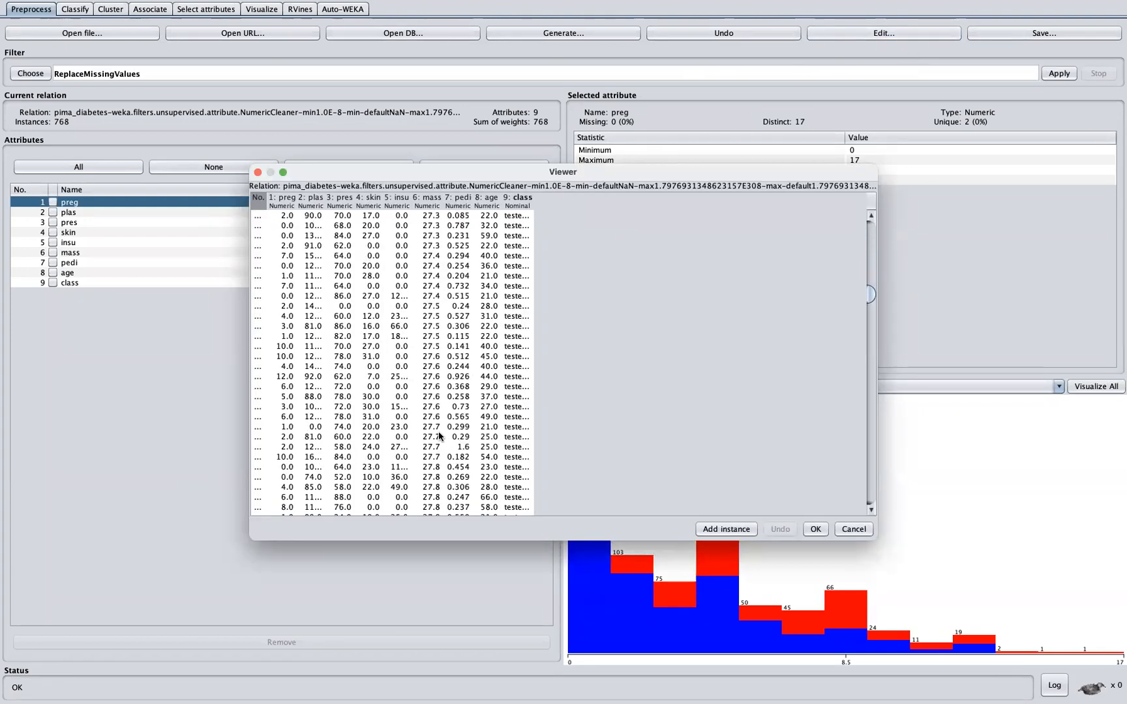
scroll(438, 432, down, 10)
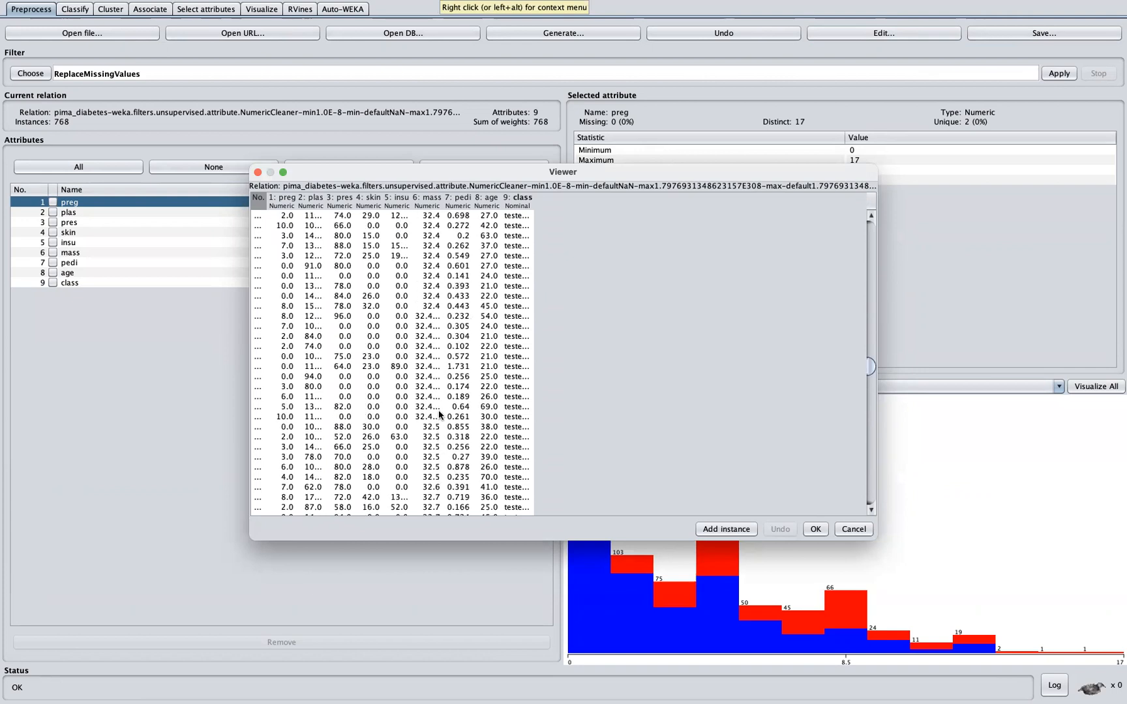
double_click(441, 206)
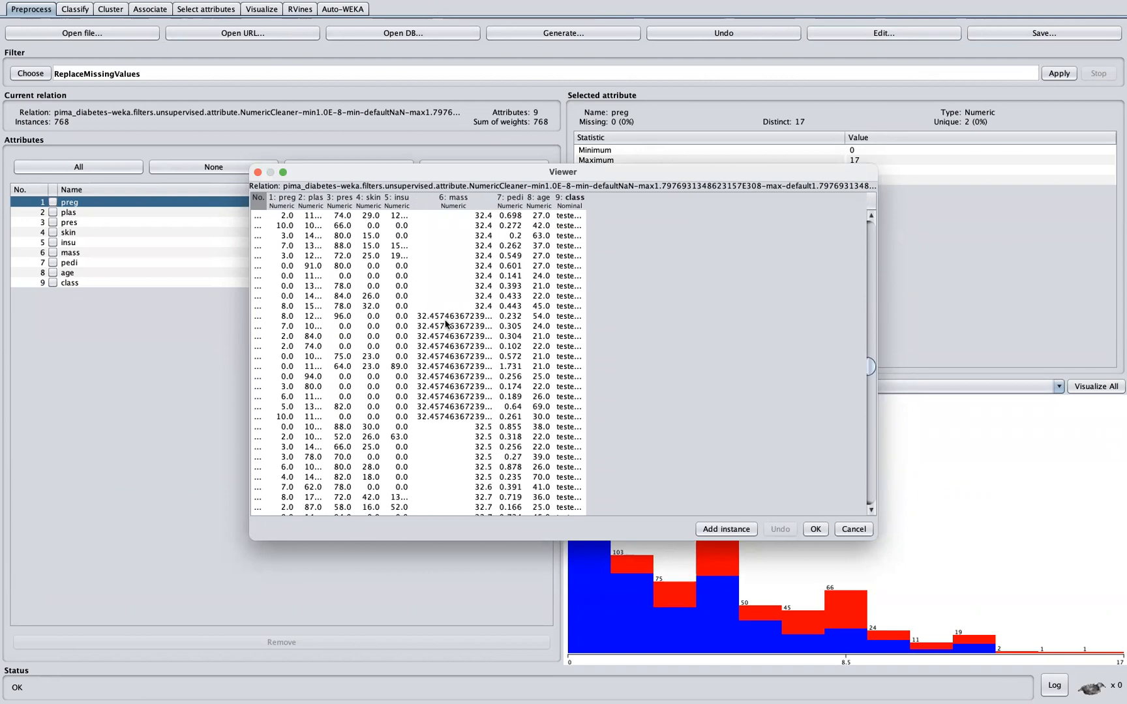
drag(626, 179, 641, 231)
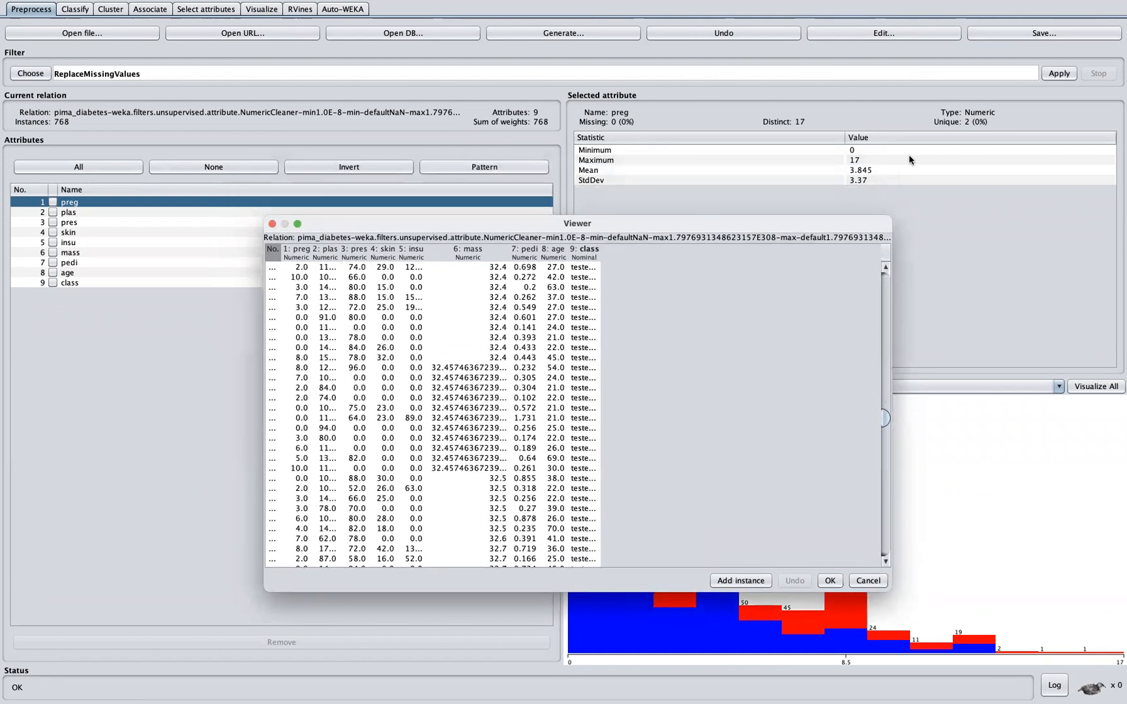
click(81, 253)
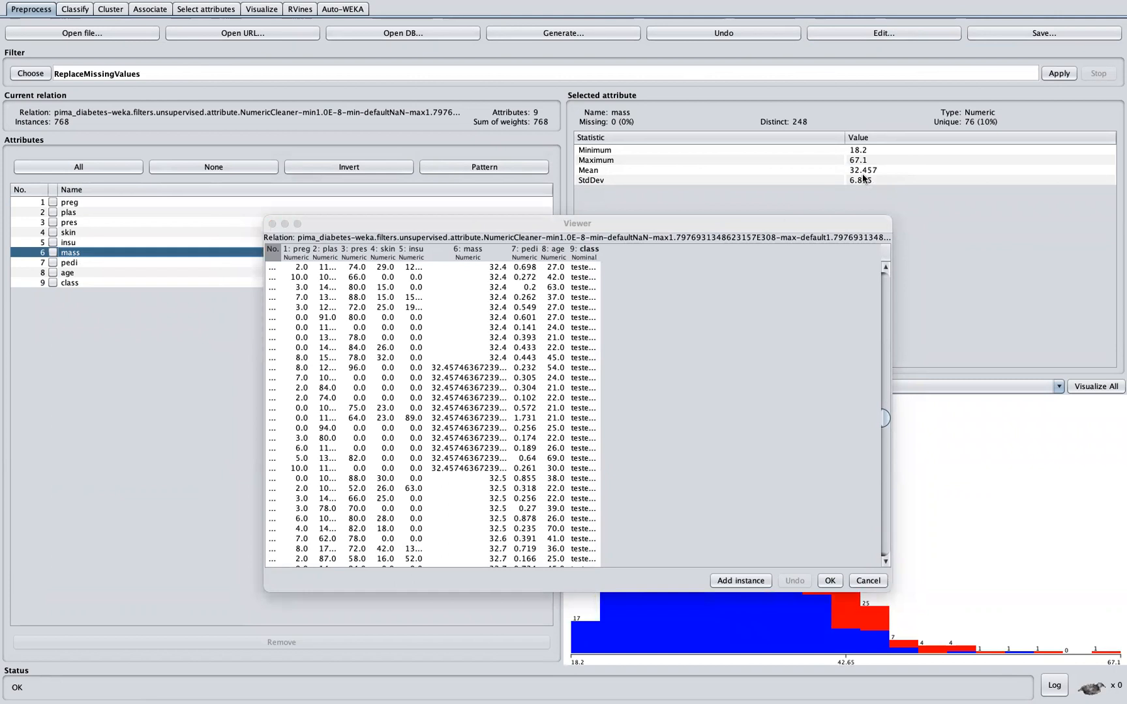